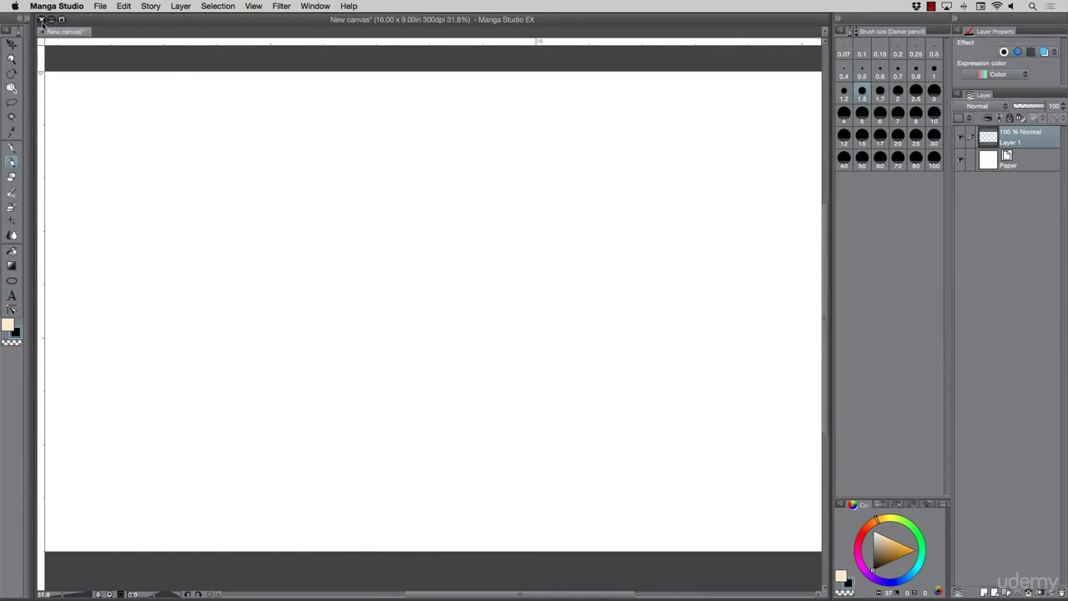
Create a new canvas 8.5 in wide and 11 in high at a resolution of 600.
click(100, 10)
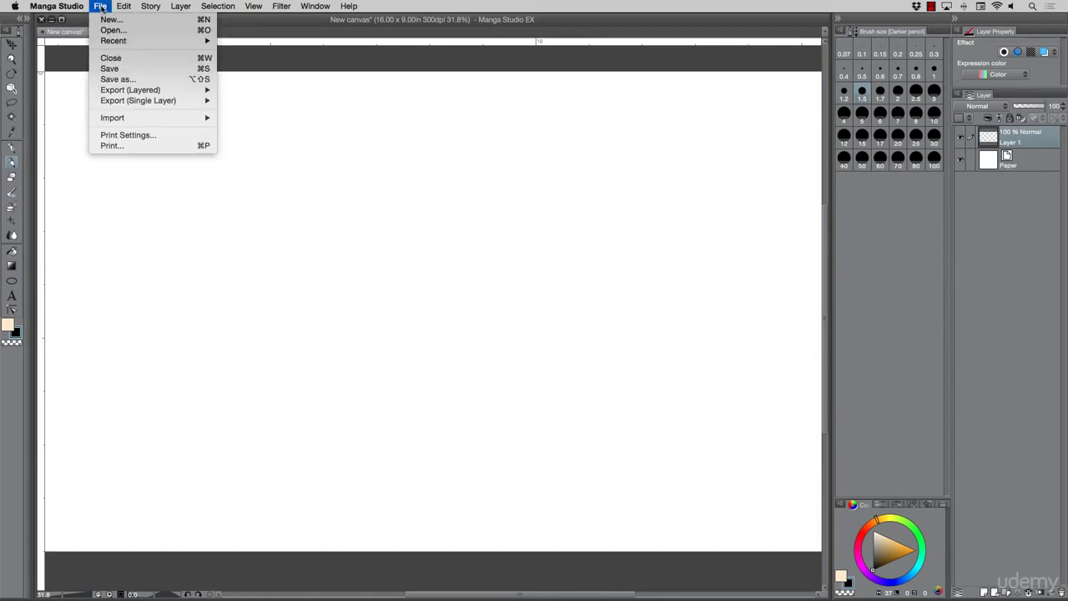
click(111, 20)
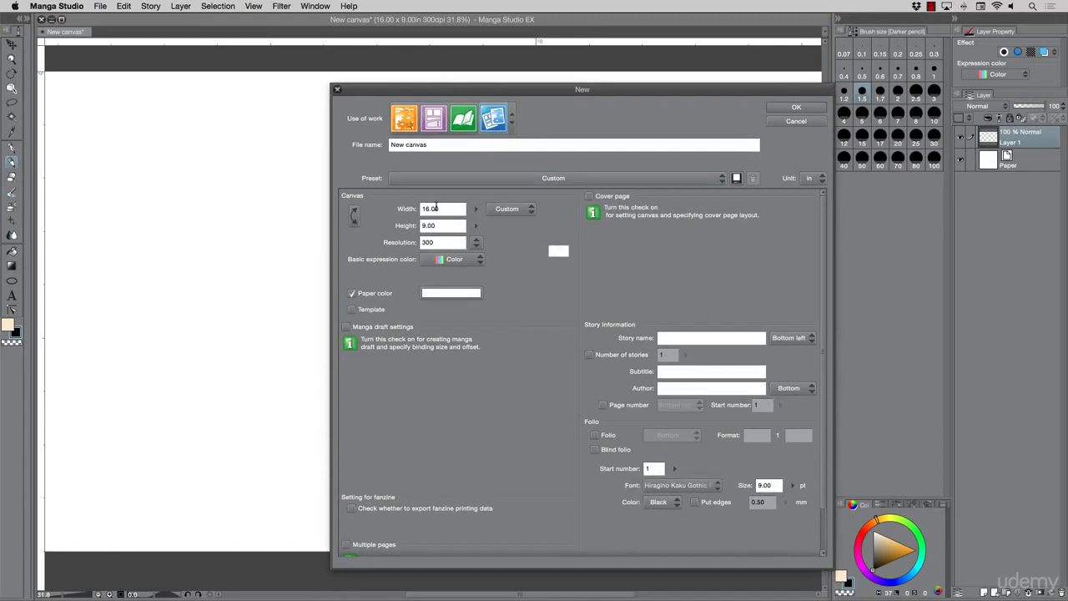
double_click(440, 208)
text(8.5)
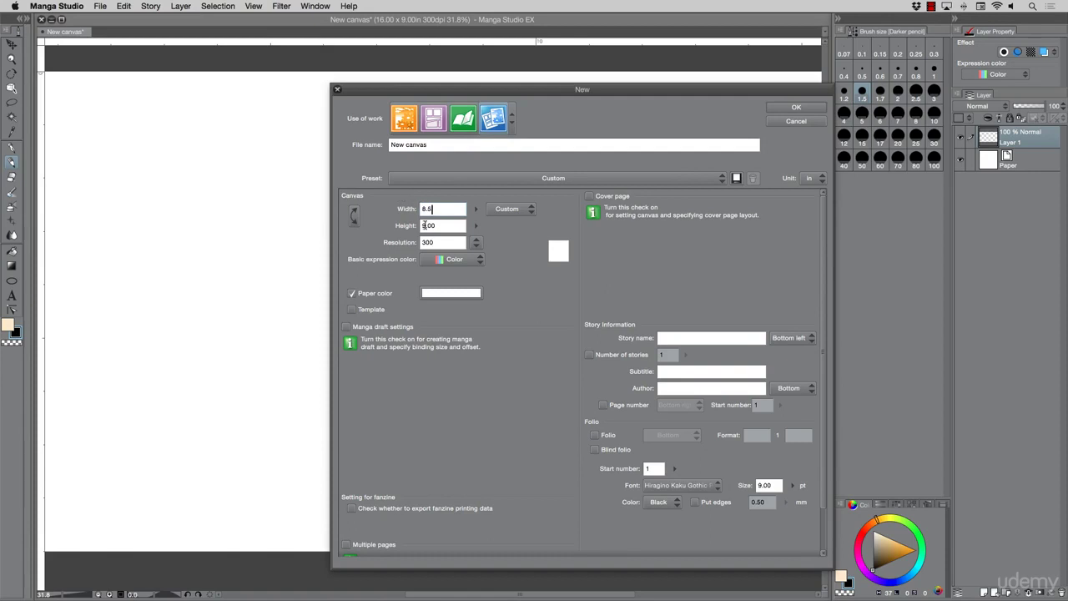
key(Tab)
text(11)
key(Tab)
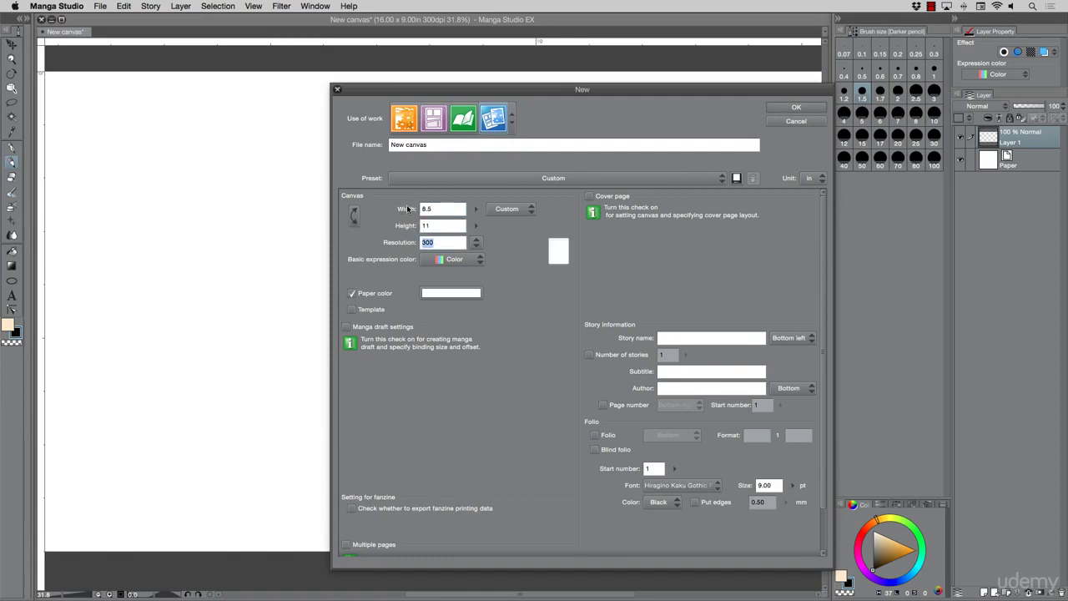
text(600)
click(786, 107)
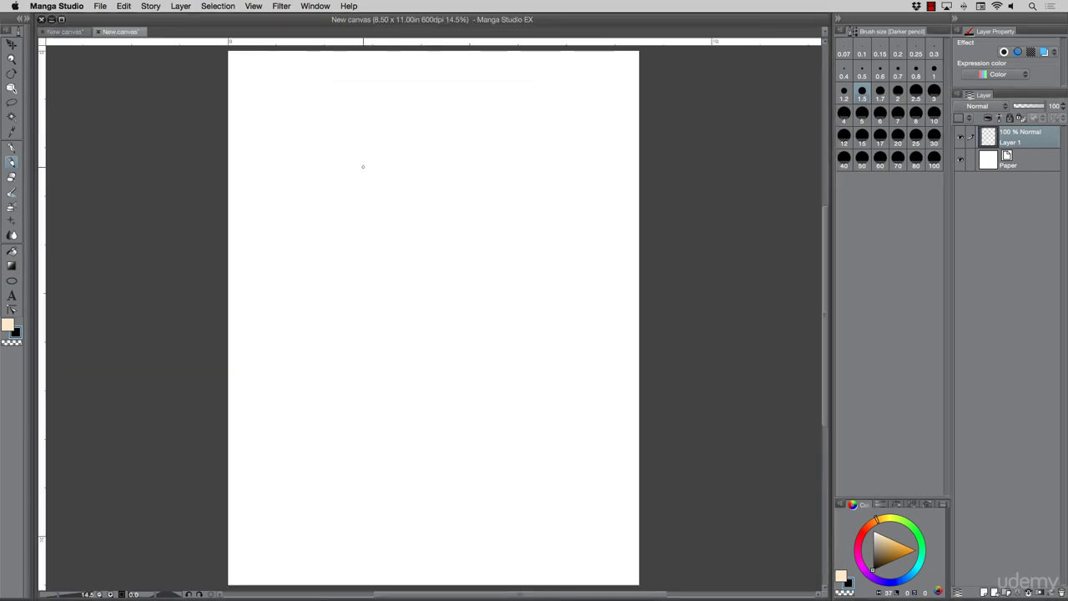
Sketch the head as an upright oval in the upper middle of the page with the Darker pencil.
click(12, 58)
scroll(357, 194, down, 2)
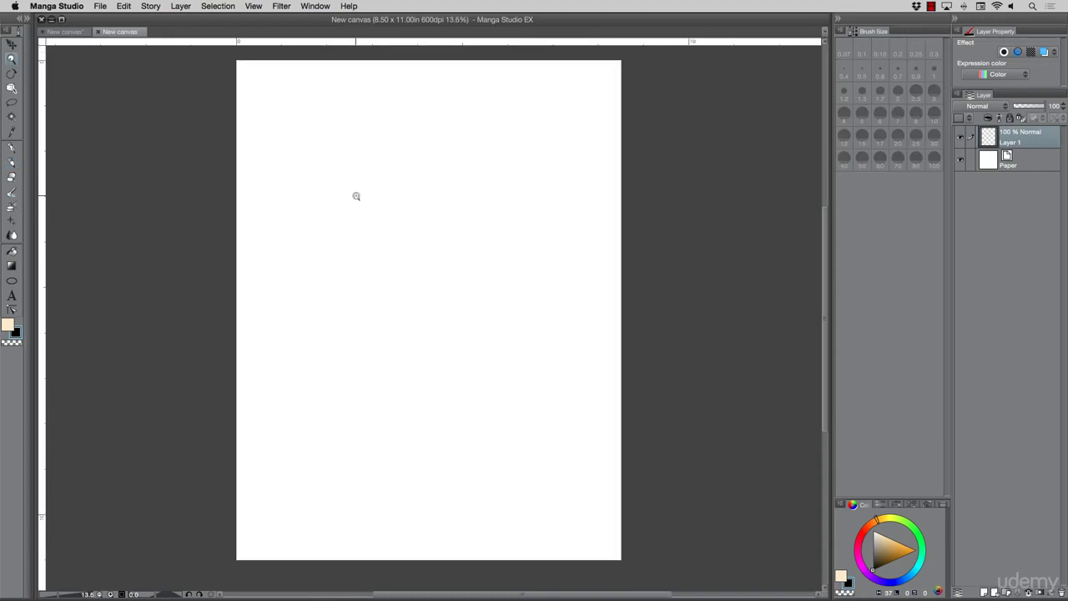
scroll(359, 148, up, 2)
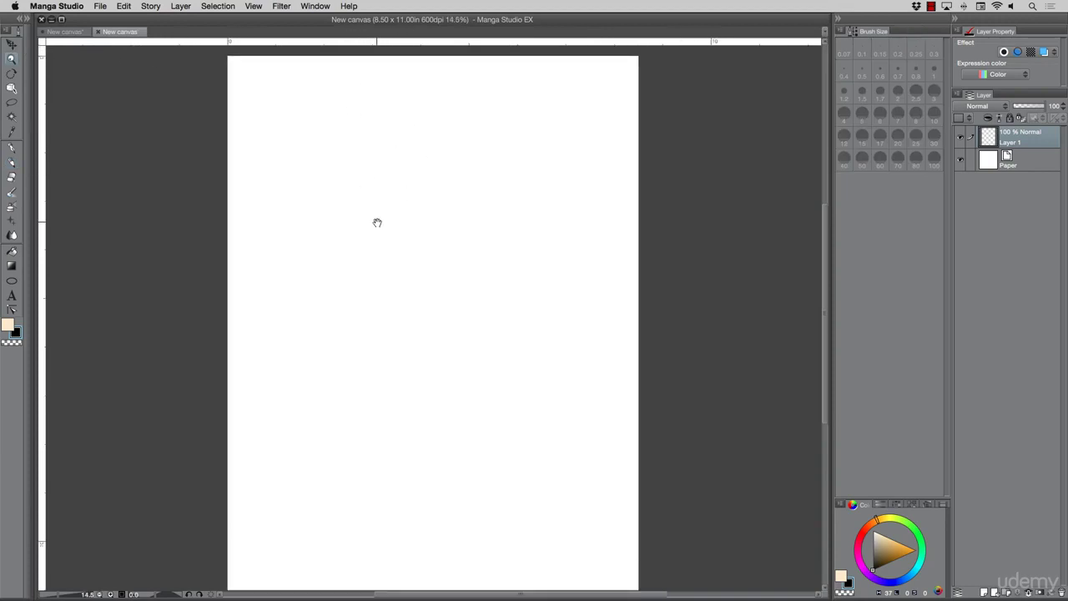
drag(377, 219, 400, 214)
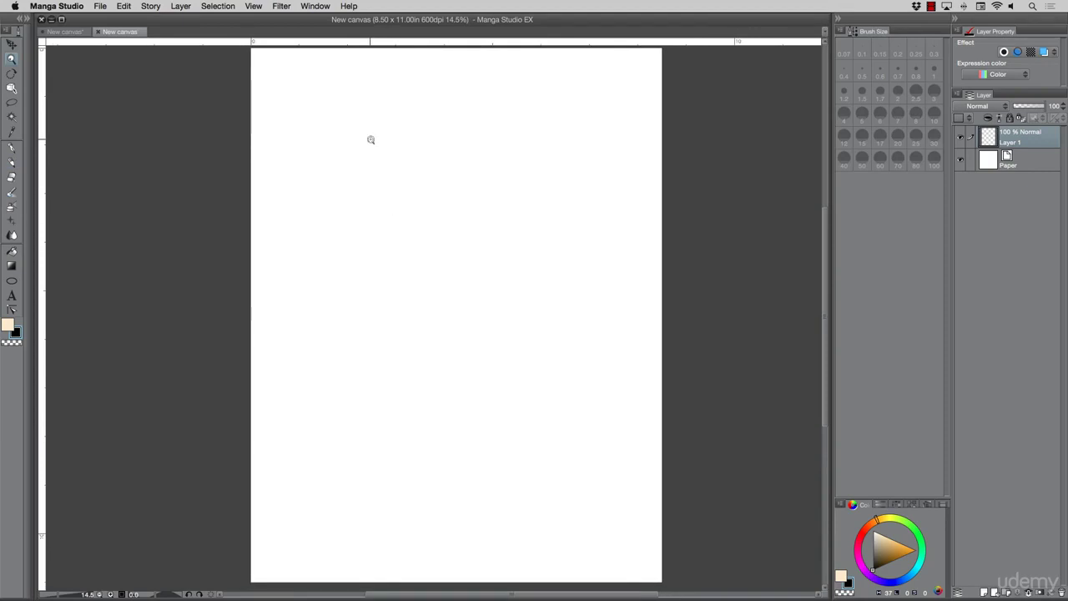
click(12, 161)
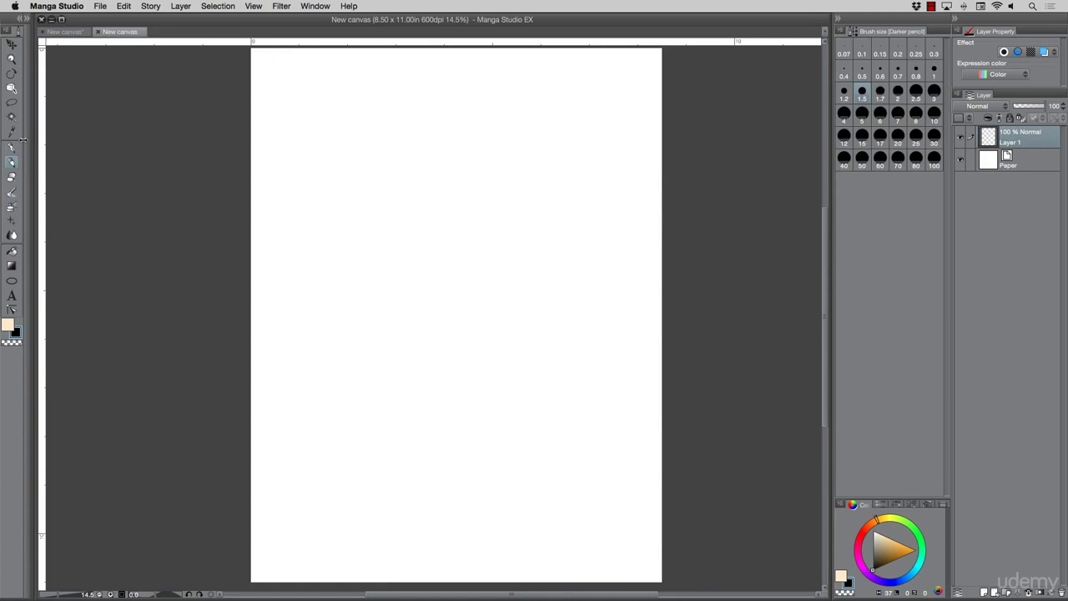
click(28, 28)
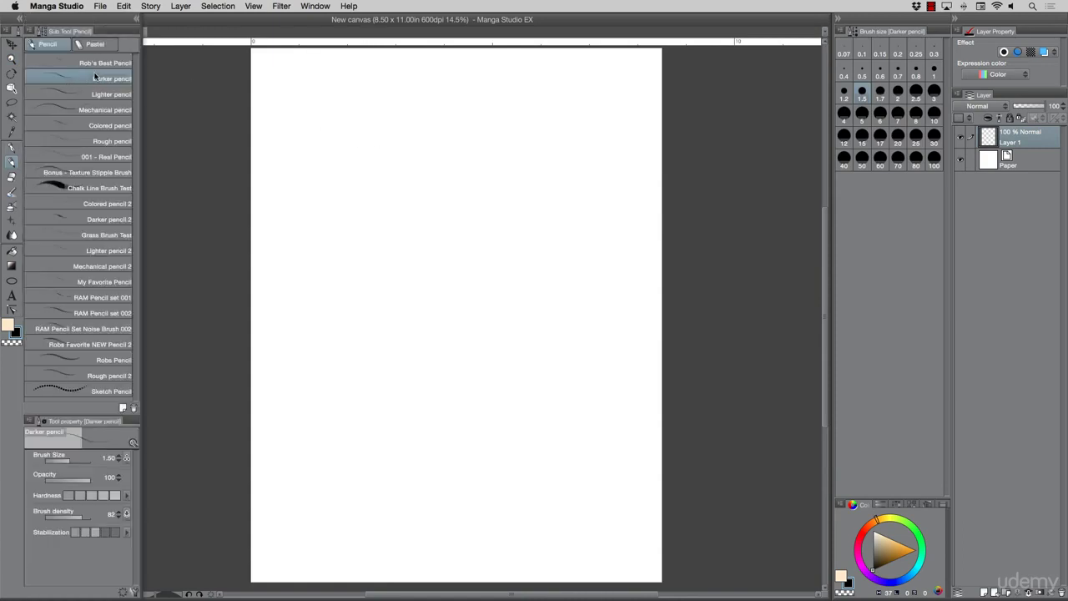
click(136, 21)
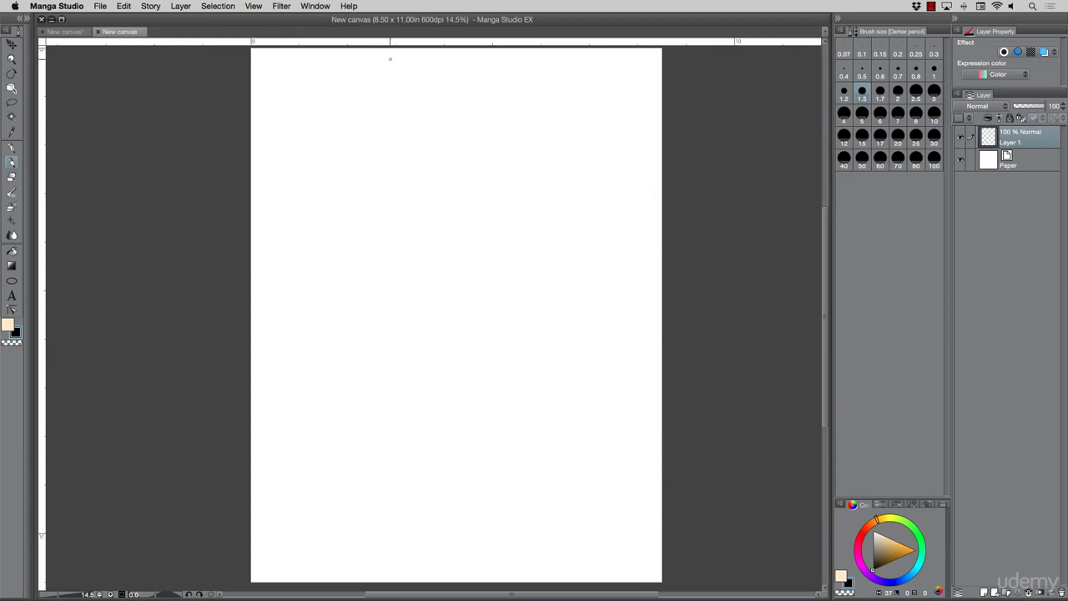
mouse_move(420, 188)
mouse_down()
mouse_move(446, 156)
mouse_move(416, 182)
mouse_move(460, 209)
mouse_move(446, 157)
mouse_move(419, 208)
mouse_move(445, 218)
mouse_move(447, 159)
mouse_move(418, 188)
mouse_move(456, 215)
mouse_move(457, 176)
mouse_up()
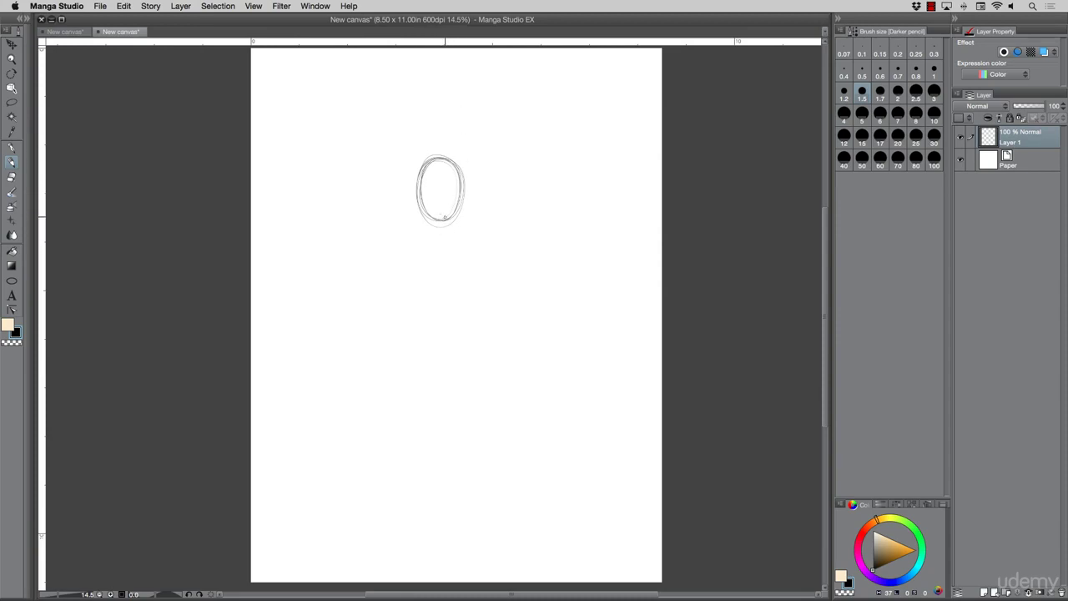
Sketch the neck line, the slanted shoulder line with a shoulder circle, and the curved ribcage below the head.
drag(446, 220, 458, 270)
drag(447, 234, 455, 267)
drag(408, 262, 503, 236)
mouse_move(432, 254)
mouse_down()
mouse_move(420, 315)
mouse_move(473, 335)
mouse_up()
mouse_move(496, 260)
mouse_down()
mouse_move(475, 346)
mouse_move(482, 334)
mouse_up()
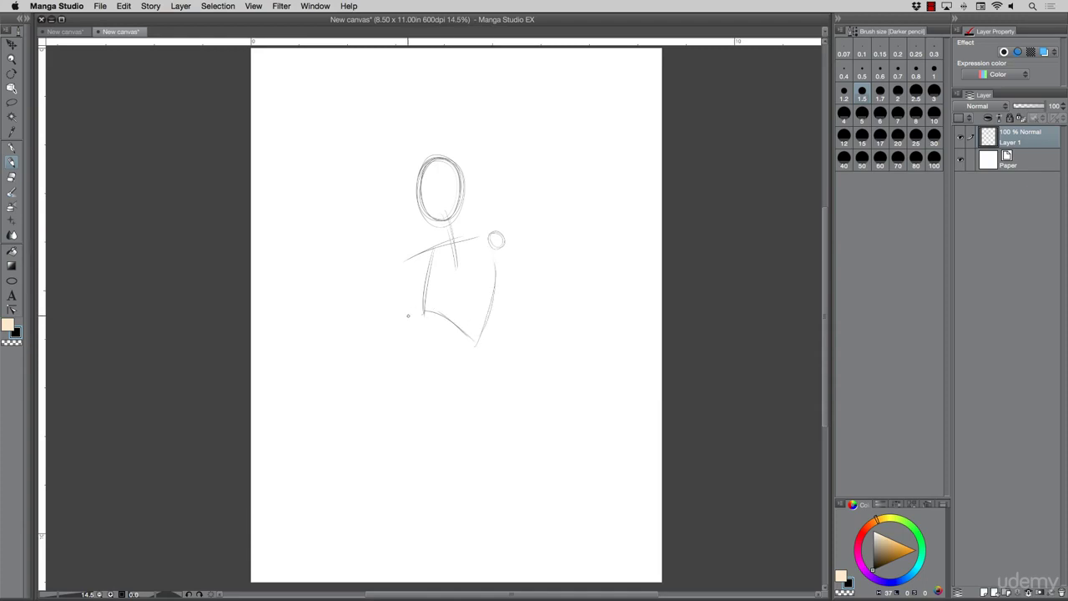
mouse_move(419, 312)
mouse_down()
mouse_move(405, 341)
mouse_move(397, 315)
mouse_move(405, 269)
mouse_move(429, 248)
mouse_move(487, 240)
mouse_move(494, 285)
mouse_move(444, 288)
mouse_move(494, 284)
mouse_up()
drag(435, 245, 424, 302)
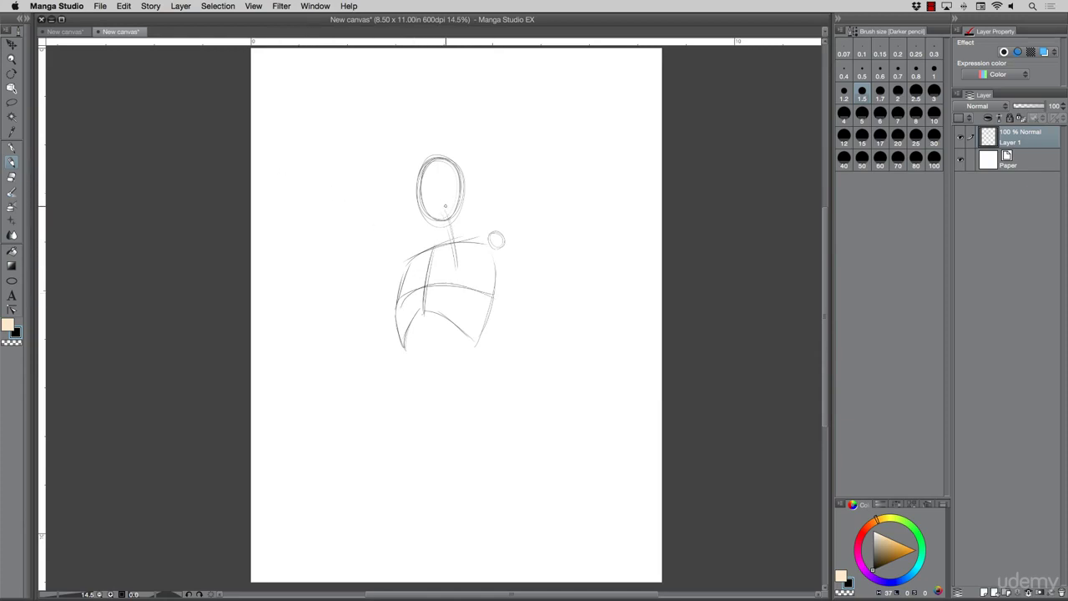
Draw the curved spine line down from the neck and block in the tilted pelvis beneath the ribcage.
mouse_move(447, 216)
mouse_down()
mouse_move(459, 239)
mouse_move(421, 305)
mouse_up()
mouse_move(461, 242)
mouse_down()
mouse_move(468, 316)
mouse_move(450, 379)
mouse_move(456, 394)
mouse_move(501, 394)
mouse_move(461, 407)
mouse_move(461, 424)
mouse_move(409, 399)
mouse_move(408, 412)
mouse_move(454, 446)
mouse_up()
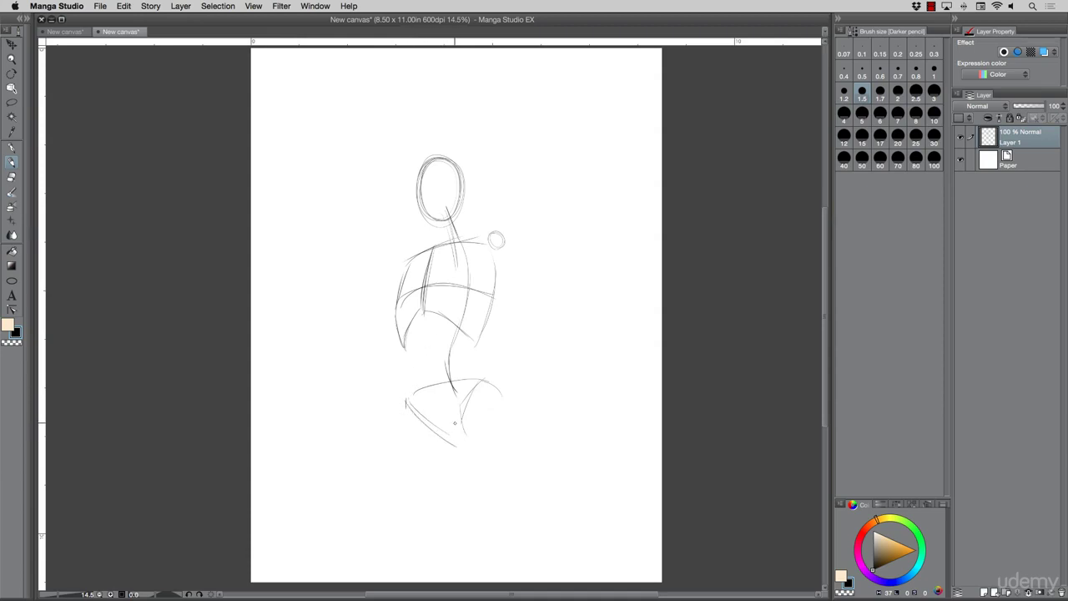
mouse_move(488, 386)
mouse_down()
mouse_move(501, 426)
mouse_move(460, 426)
mouse_move(498, 420)
mouse_up()
drag(415, 411, 458, 448)
mouse_move(469, 258)
mouse_down()
mouse_move(464, 305)
mouse_move(449, 347)
mouse_up()
Sketch the raised arm on the page's right side, with circles for the elbow and wrist and tapered forearm contours.
mouse_move(484, 243)
mouse_down()
mouse_move(546, 222)
mouse_move(553, 249)
mouse_move(555, 240)
mouse_move(499, 267)
mouse_up()
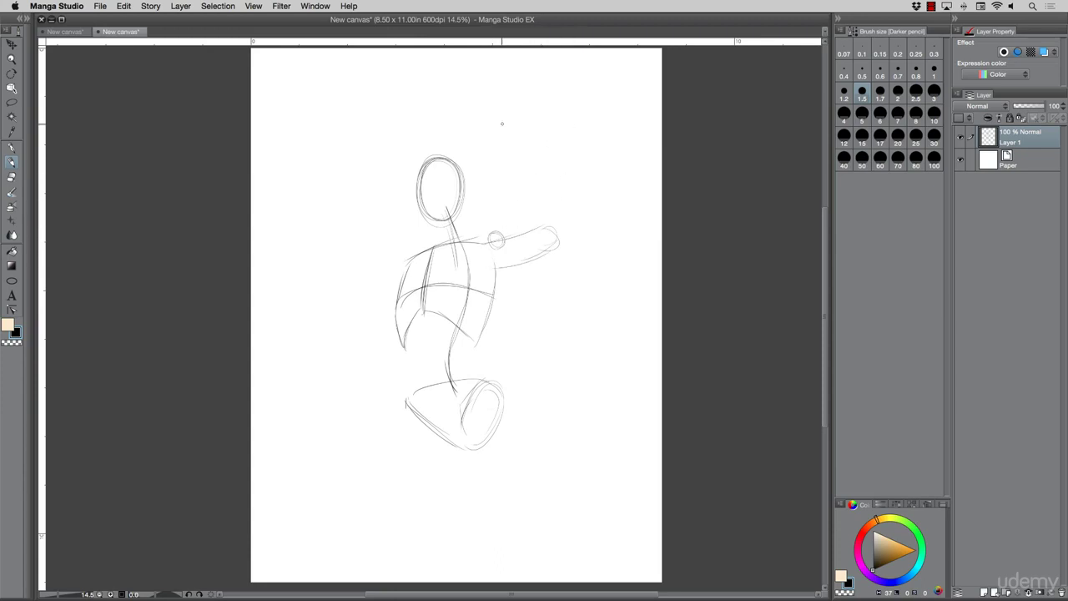
mouse_move(528, 223)
mouse_down()
mouse_move(529, 247)
mouse_move(553, 223)
mouse_move(526, 250)
mouse_up()
mouse_move(482, 235)
mouse_down()
mouse_move(501, 236)
mouse_move(460, 243)
mouse_move(531, 222)
mouse_move(557, 235)
mouse_move(551, 160)
mouse_up()
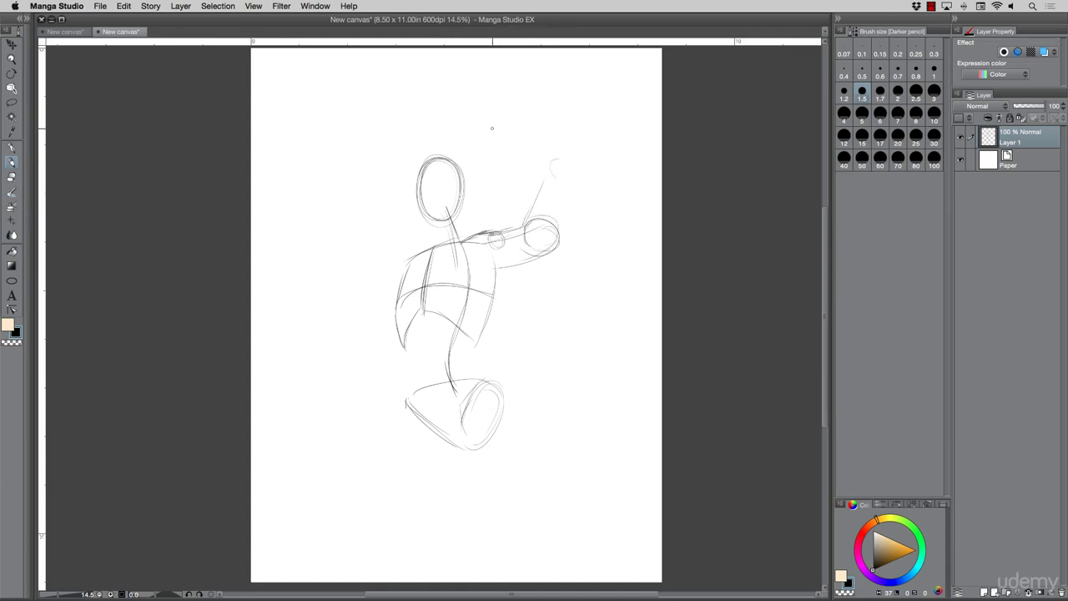
drag(561, 159, 555, 242)
drag(544, 178, 523, 232)
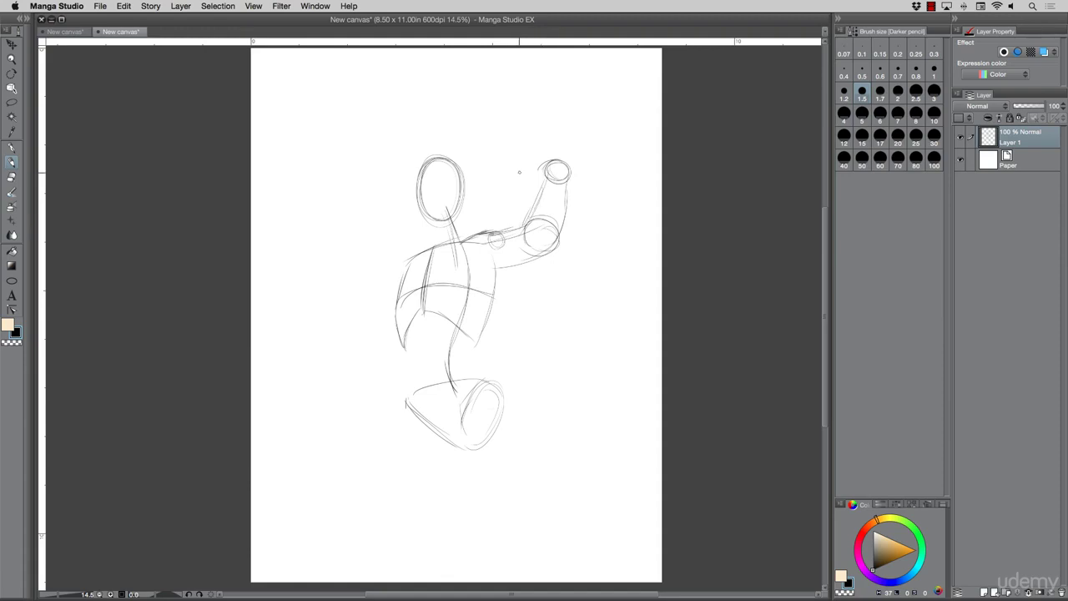
mouse_move(541, 164)
mouse_down()
mouse_move(569, 172)
mouse_move(546, 185)
mouse_up()
drag(530, 248, 522, 241)
Block in the raised hand as a boxy fist beyond the wrist circle and reinforce the forearm contour.
mouse_move(547, 166)
mouse_down()
mouse_move(586, 146)
mouse_move(599, 177)
mouse_move(574, 186)
mouse_move(597, 182)
mouse_move(579, 175)
mouse_move(599, 180)
mouse_up()
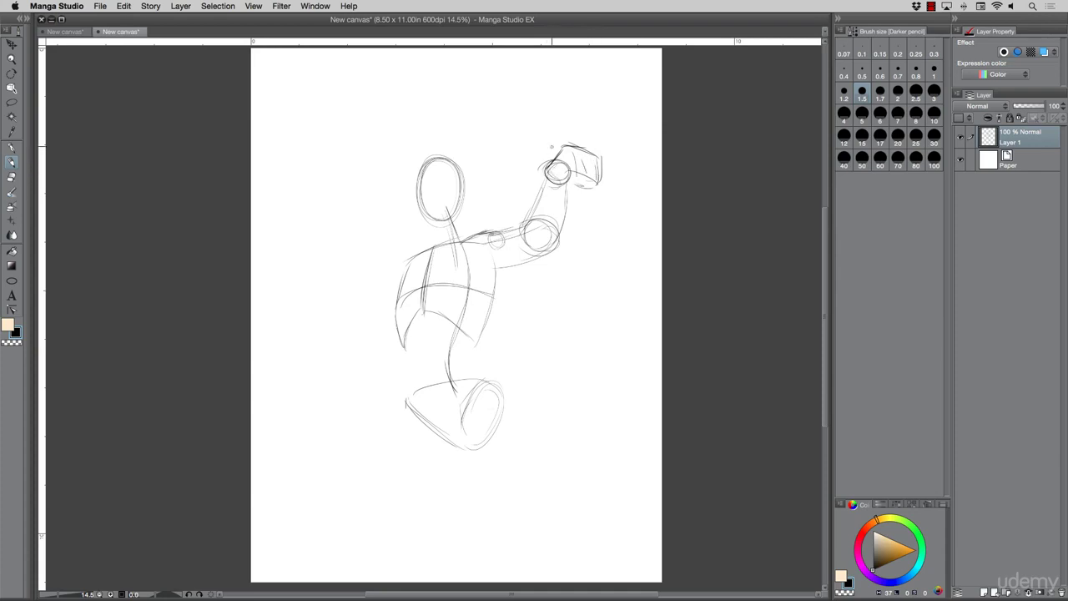
drag(554, 164, 546, 178)
mouse_move(594, 161)
mouse_down()
mouse_move(538, 161)
mouse_move(555, 152)
mouse_move(549, 206)
mouse_move(563, 211)
mouse_move(554, 237)
mouse_up()
mouse_move(599, 180)
mouse_down()
mouse_move(595, 152)
mouse_move(576, 147)
mouse_up()
key(super+z)
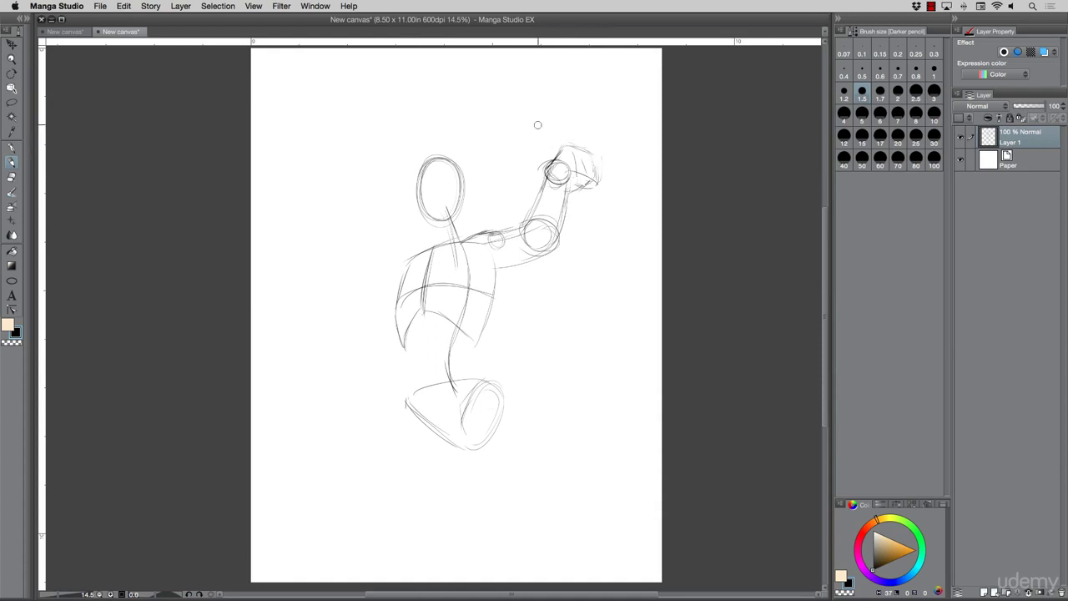
Draw the raised arm's shoulder contour, the chest side and the waist lines joining the ribcage to the pelvis.
mouse_move(462, 242)
mouse_down()
mouse_move(472, 233)
mouse_move(488, 244)
mouse_move(480, 272)
mouse_move(460, 248)
mouse_move(499, 276)
mouse_up()
drag(450, 237, 455, 244)
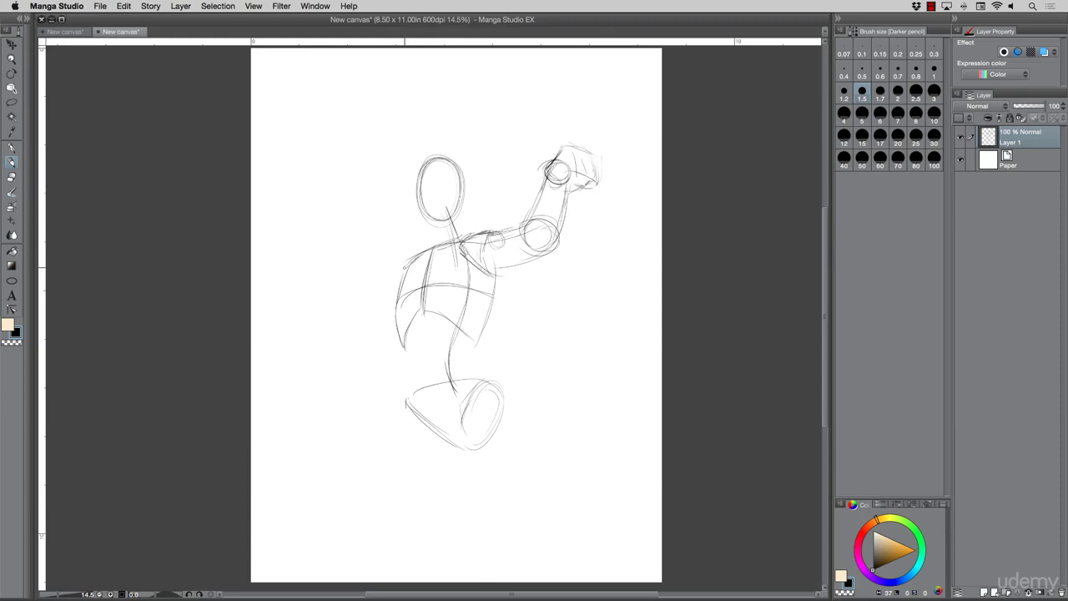
mouse_move(408, 265)
mouse_down()
mouse_move(389, 292)
mouse_move(396, 316)
mouse_up()
drag(400, 324, 409, 394)
mouse_move(480, 322)
mouse_down()
mouse_move(475, 362)
mouse_move(511, 405)
mouse_move(480, 550)
mouse_up()
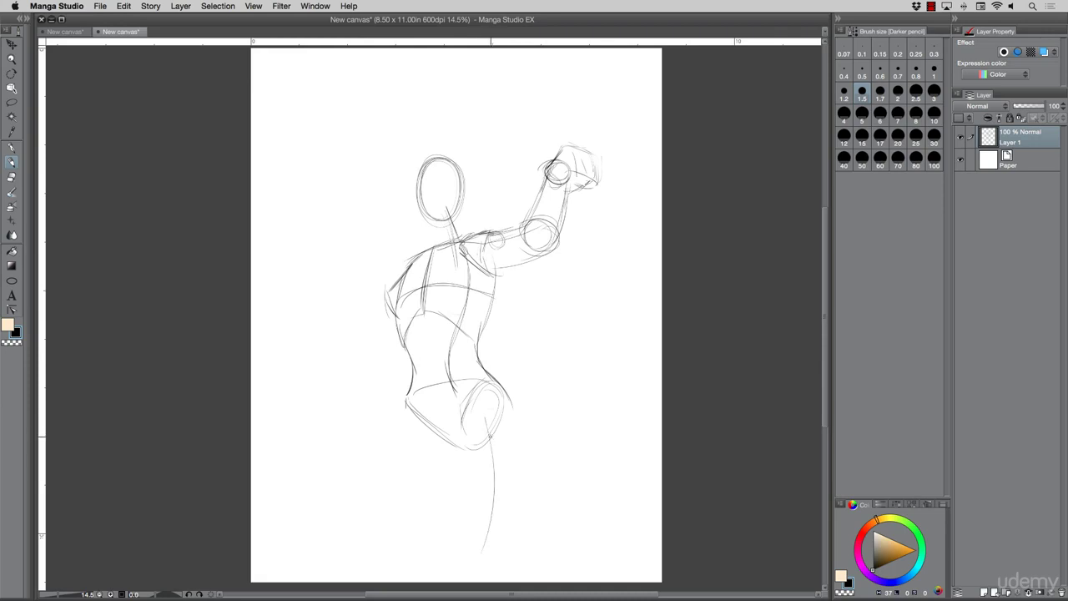
Draw curved gesture lines for both legs from the hips toward the page's lower edge, marking the near hip joint.
drag(494, 433, 475, 567)
drag(486, 422, 479, 566)
drag(485, 427, 478, 559)
drag(484, 417, 478, 564)
drag(488, 404, 486, 406)
drag(419, 430, 372, 563)
mouse_move(433, 427)
mouse_down()
mouse_move(382, 531)
mouse_move(412, 459)
mouse_up()
drag(487, 418, 483, 554)
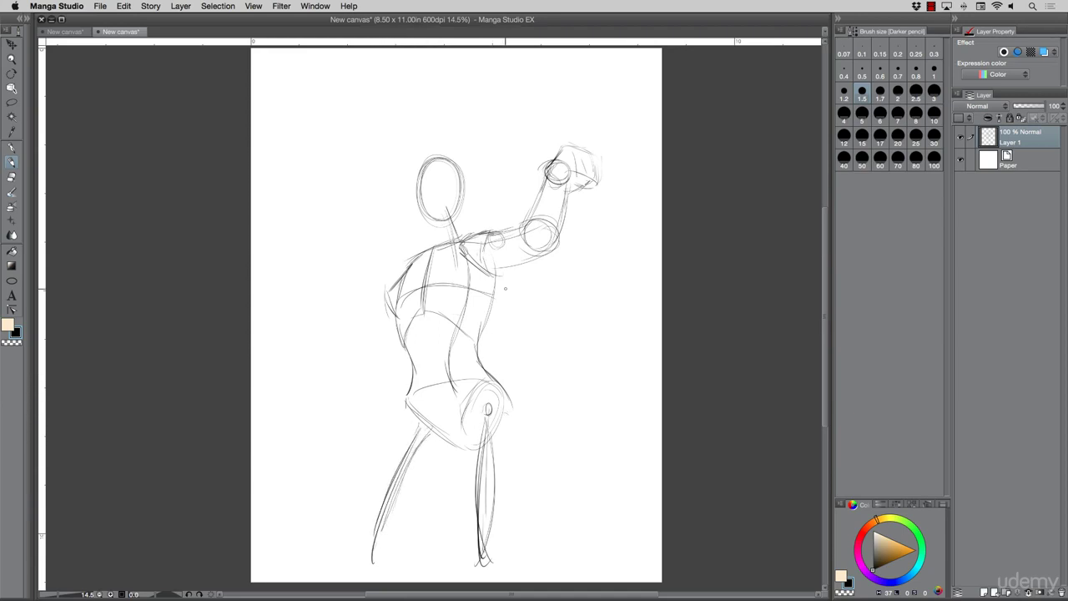
Outline the hip and thigh on the page's right side, with a curved line across the top of the leg.
mouse_move(488, 377)
mouse_down()
mouse_move(526, 424)
mouse_move(529, 452)
mouse_up()
mouse_move(509, 394)
mouse_down()
mouse_move(502, 487)
mouse_move(461, 456)
mouse_up()
mouse_move(531, 447)
mouse_down()
mouse_move(447, 452)
mouse_move(526, 434)
mouse_up()
drag(459, 442, 455, 560)
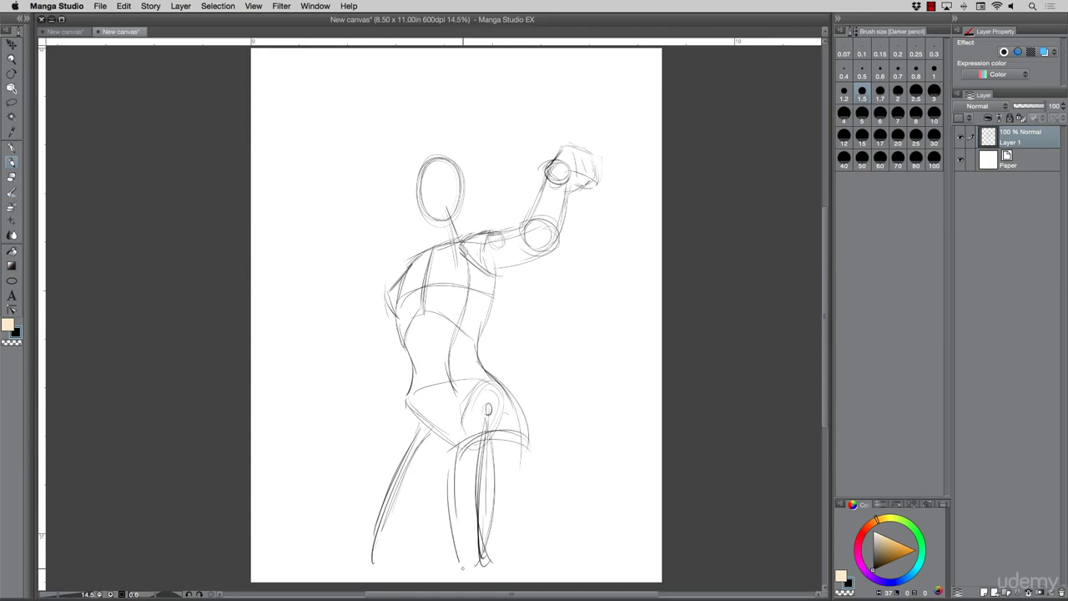
drag(532, 451, 512, 540)
Outline the other thigh around its gesture line, closing its top with a curve near the pelvis.
mouse_move(394, 435)
mouse_down()
mouse_move(448, 464)
mouse_move(439, 438)
mouse_move(388, 440)
mouse_move(372, 517)
mouse_up()
drag(376, 472, 355, 564)
drag(447, 484, 399, 564)
drag(432, 509, 401, 559)
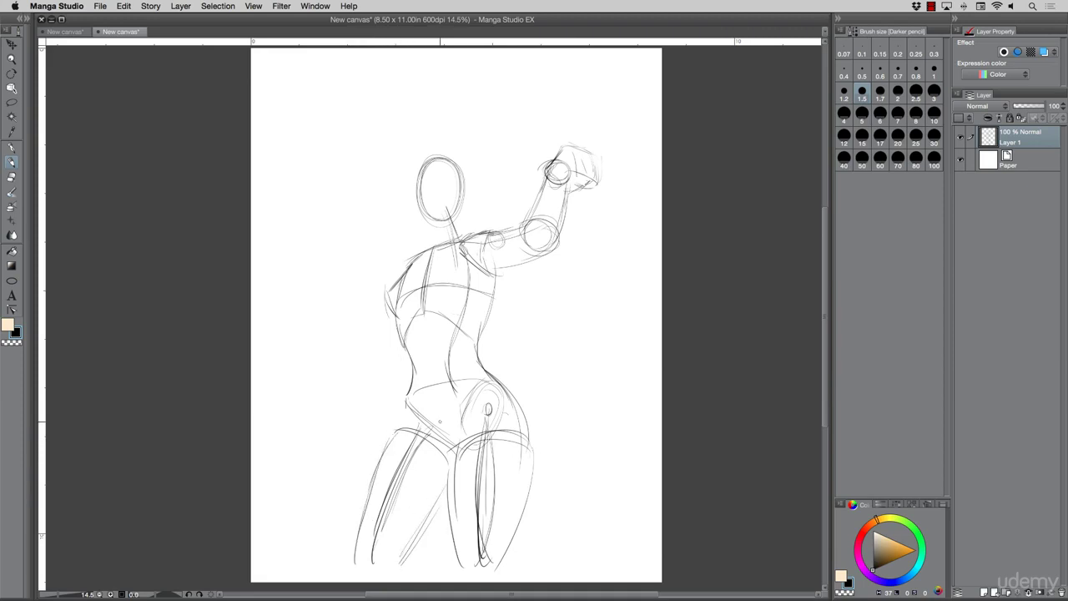
drag(447, 486, 395, 565)
drag(397, 444, 430, 442)
Sketch the lowered arm with its hand, and outline a large angular shield around the hand.
mouse_move(405, 336)
mouse_down()
mouse_move(351, 381)
mouse_move(350, 403)
mouse_move(334, 377)
mouse_move(338, 393)
mouse_move(328, 387)
mouse_move(320, 402)
mouse_move(344, 414)
mouse_move(343, 425)
mouse_move(400, 352)
mouse_up()
mouse_move(361, 384)
mouse_down()
mouse_move(386, 363)
mouse_move(364, 407)
mouse_move(345, 416)
mouse_up()
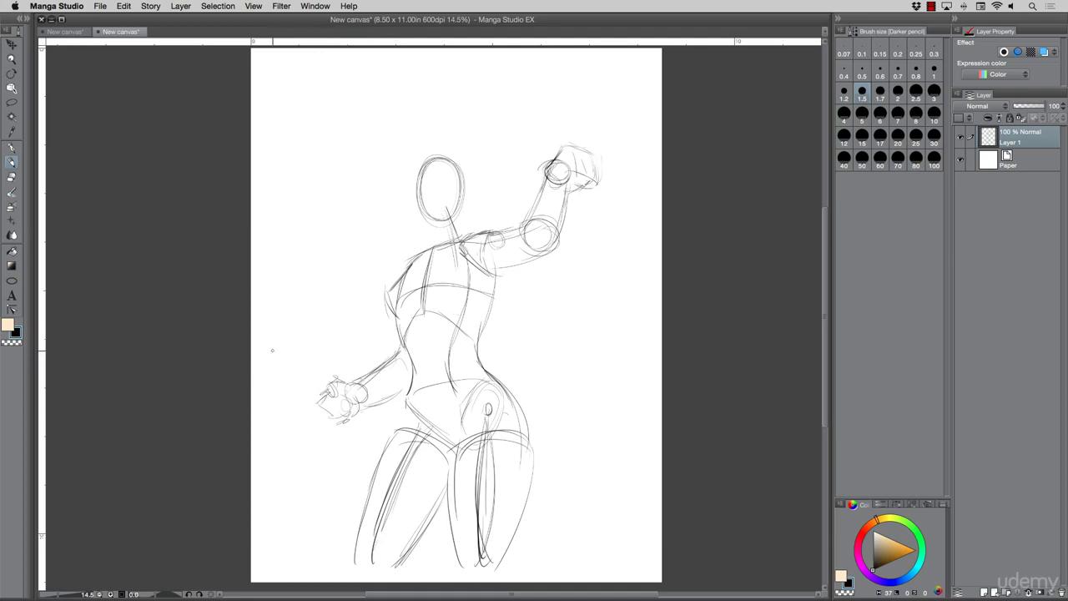
drag(283, 339, 251, 397)
drag(289, 337, 262, 393)
mouse_move(296, 321)
mouse_down()
mouse_move(283, 350)
mouse_move(288, 339)
mouse_up()
drag(292, 317, 367, 322)
drag(372, 324, 380, 346)
drag(252, 409, 315, 476)
mouse_move(252, 417)
mouse_down()
mouse_move(297, 476)
mouse_move(370, 493)
mouse_up()
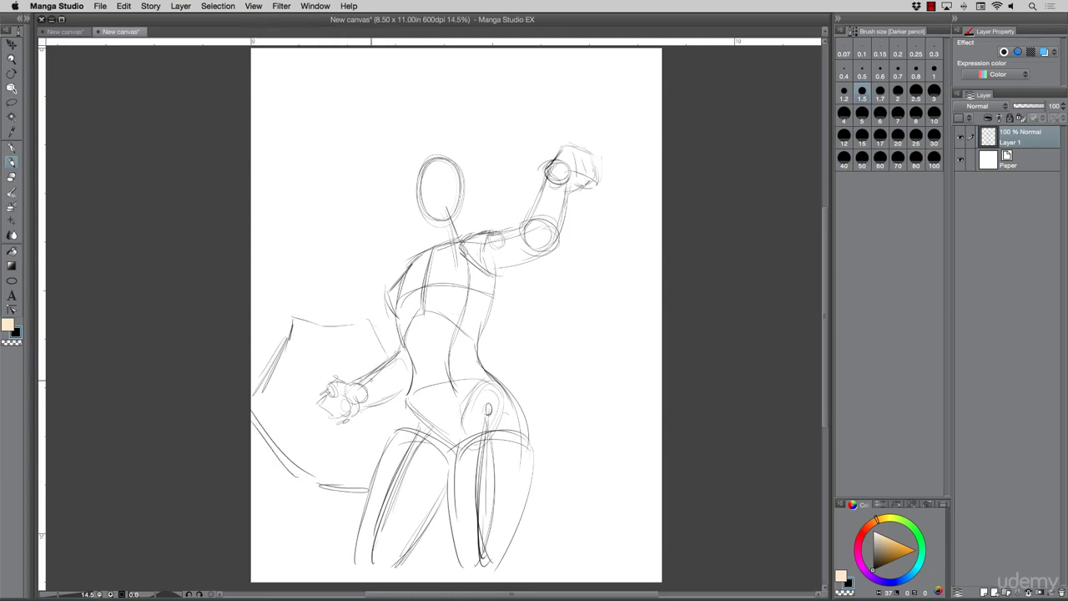
drag(370, 334, 380, 357)
Redraw the head contour with a fuller, darker outline around the original oval.
mouse_move(418, 179)
mouse_down()
mouse_move(419, 202)
mouse_move(436, 151)
mouse_move(452, 152)
mouse_move(469, 190)
mouse_up()
mouse_move(452, 151)
mouse_down()
mouse_move(470, 198)
mouse_move(459, 149)
mouse_up()
drag(466, 171, 466, 194)
mouse_move(445, 152)
mouse_down()
mouse_move(467, 166)
mouse_move(419, 208)
mouse_move(425, 220)
mouse_up()
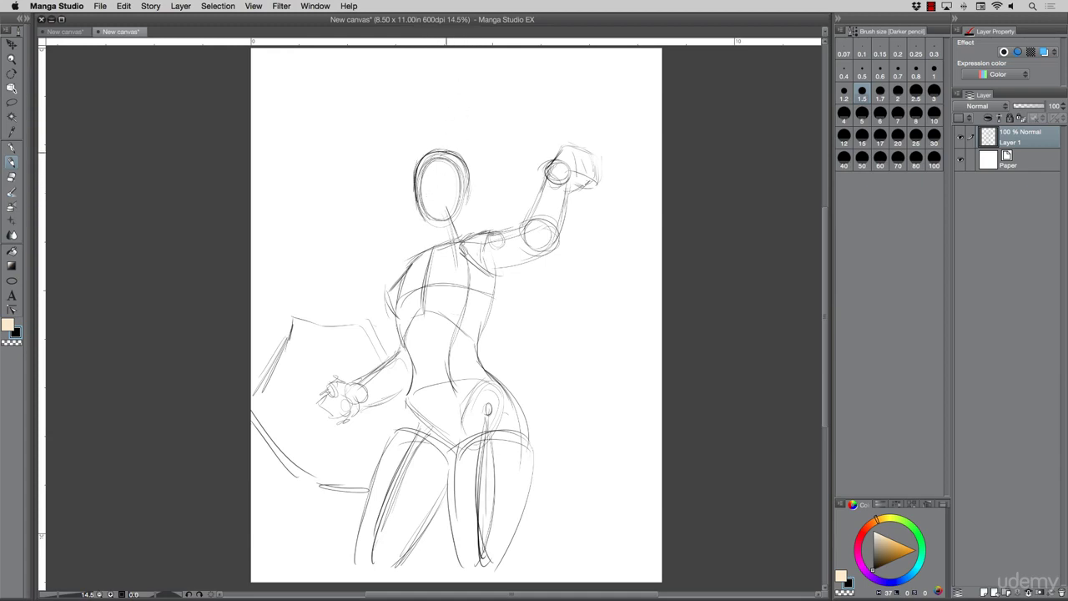
mouse_move(419, 207)
mouse_down()
mouse_move(431, 224)
mouse_move(459, 215)
mouse_move(464, 170)
mouse_up()
Draw both sides of the neck, the slope into the raised shoulder, and the rounded bust contours.
drag(429, 228, 427, 247)
drag(460, 201, 465, 237)
mouse_move(464, 236)
mouse_down()
mouse_move(469, 204)
mouse_move(464, 239)
mouse_move(504, 225)
mouse_up()
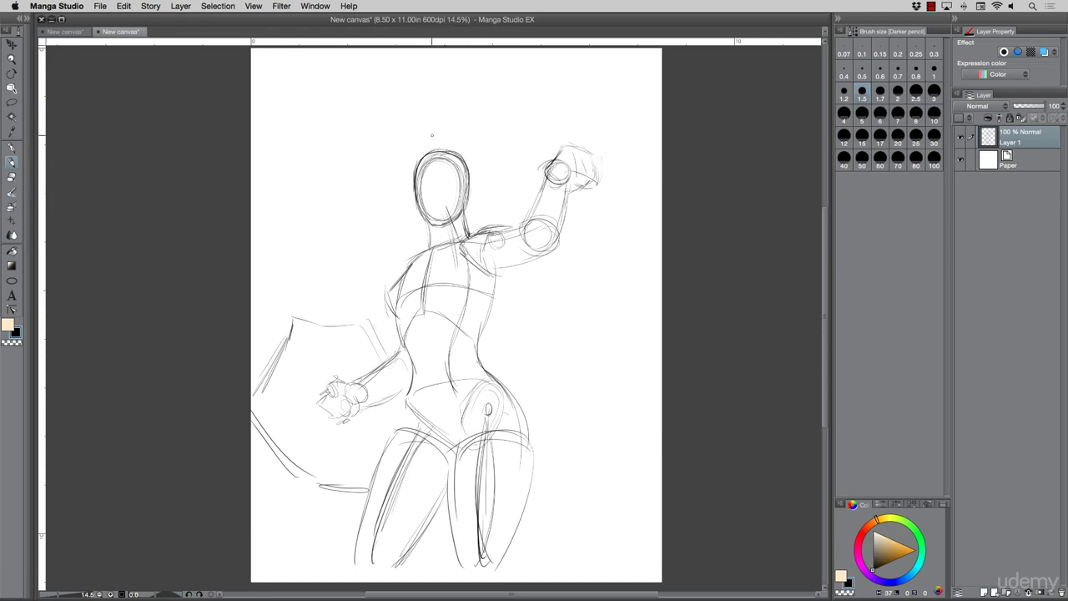
mouse_move(462, 195)
mouse_down()
mouse_move(466, 212)
mouse_move(428, 230)
mouse_move(423, 250)
mouse_up()
mouse_move(462, 212)
mouse_down()
mouse_move(459, 239)
mouse_move(405, 266)
mouse_move(382, 310)
mouse_move(463, 315)
mouse_move(472, 296)
mouse_move(464, 314)
mouse_up()
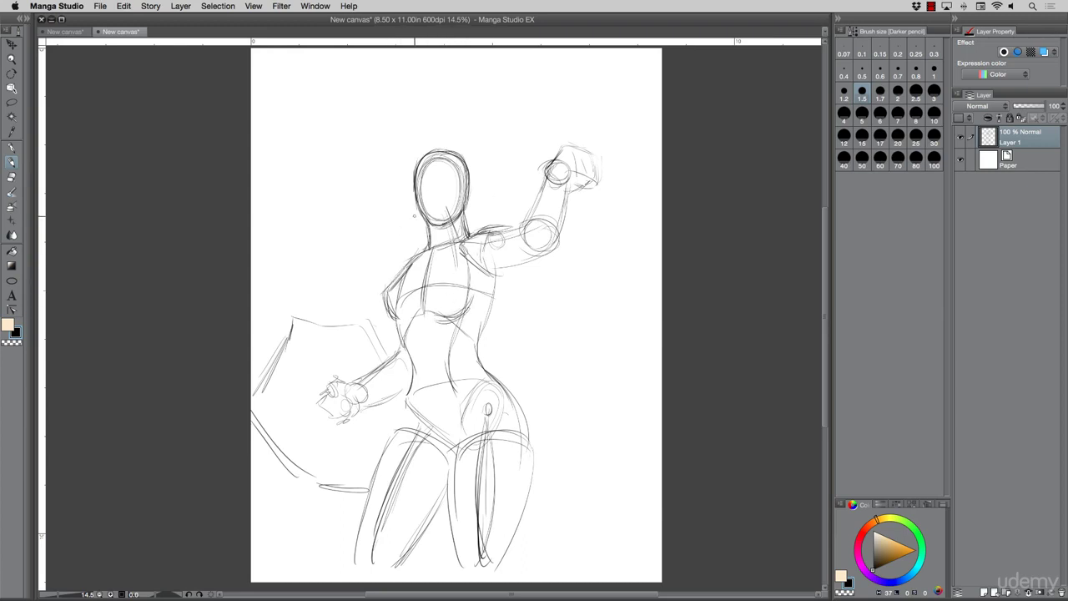
Reinforce the spine and side of the torso, and draw tilt guidelines across the shoulders, eyes and hips.
drag(470, 250, 457, 402)
drag(499, 268, 489, 322)
drag(501, 247, 495, 296)
drag(499, 236, 381, 270)
drag(492, 178, 414, 182)
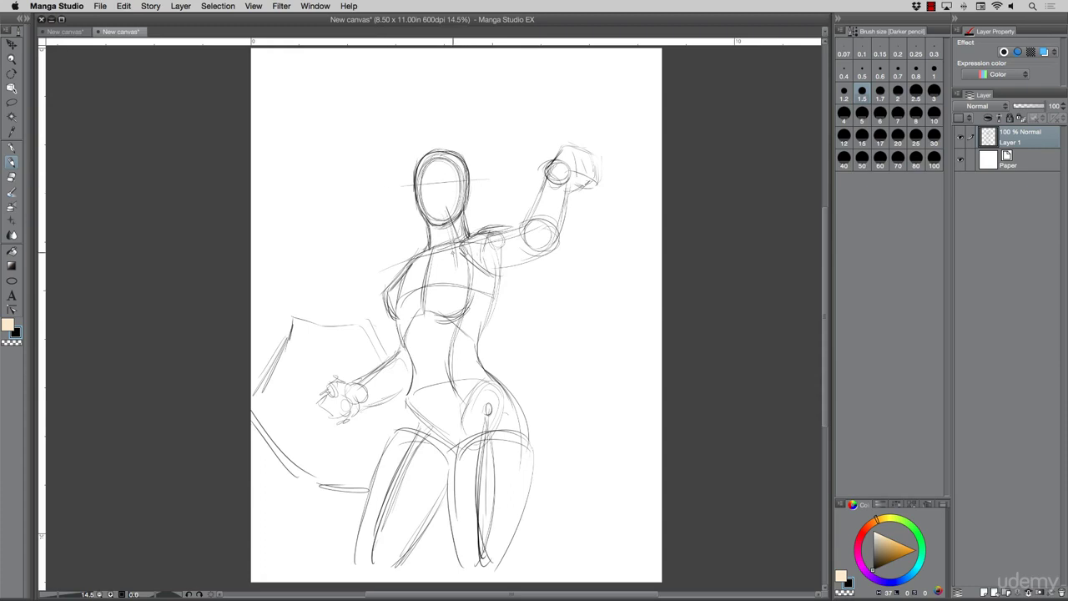
drag(534, 384, 408, 402)
drag(447, 482, 459, 545)
Sketch a long sword blade extending from the raised fist over the head, and darken the hip and thigh contours.
mouse_move(554, 166)
mouse_down()
mouse_move(339, 78)
mouse_move(389, 105)
mouse_move(468, 119)
mouse_up()
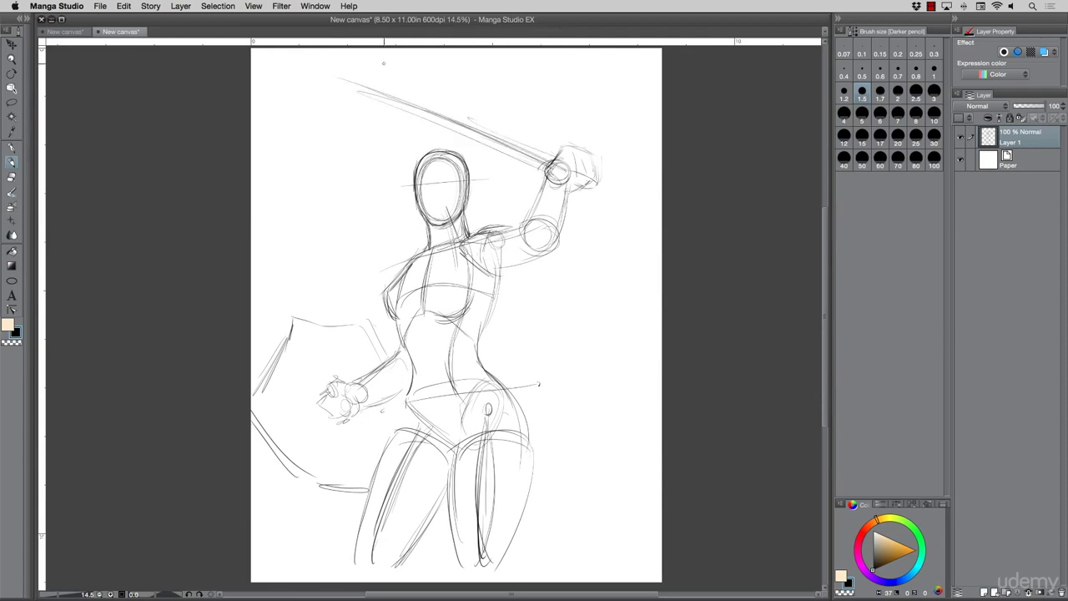
mouse_move(492, 274)
mouse_down()
mouse_move(479, 336)
mouse_move(524, 440)
mouse_up()
mouse_move(521, 402)
mouse_down()
mouse_move(529, 460)
mouse_move(497, 575)
mouse_up()
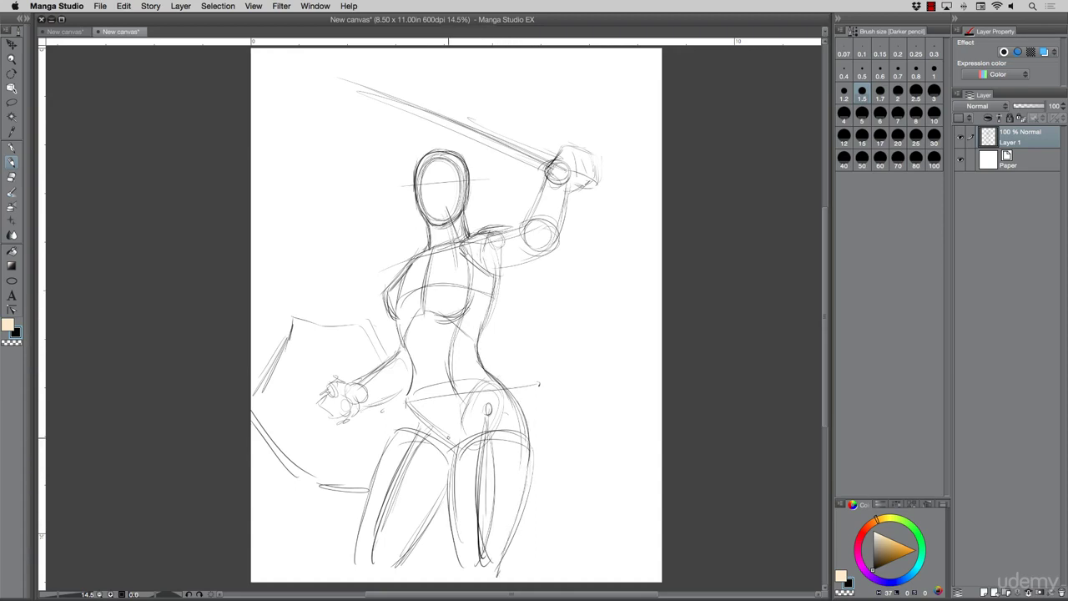
drag(458, 447, 451, 564)
mouse_move(450, 484)
mouse_down()
mouse_move(449, 446)
mouse_move(424, 417)
mouse_up()
Draw the face's vertical centre line, the curved brow line and small placement marks for the features.
drag(436, 159, 433, 225)
drag(436, 156, 436, 225)
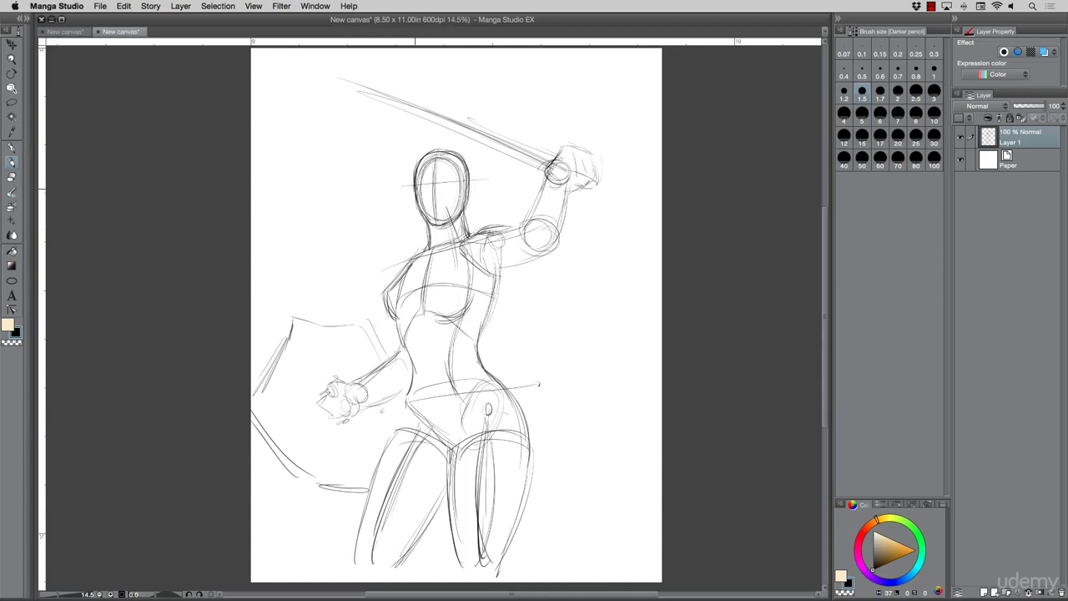
mouse_move(418, 183)
mouse_down()
mouse_move(464, 180)
mouse_move(419, 183)
mouse_move(438, 195)
mouse_move(438, 182)
mouse_move(461, 180)
mouse_move(433, 218)
mouse_up()
click(428, 201)
drag(433, 166, 436, 222)
mouse_move(425, 183)
mouse_down()
mouse_move(446, 182)
mouse_move(462, 213)
mouse_up()
mouse_move(467, 160)
mouse_down()
mouse_move(469, 219)
mouse_move(461, 151)
mouse_move(439, 148)
mouse_move(417, 202)
mouse_up()
mouse_move(429, 154)
mouse_down()
mouse_move(469, 181)
mouse_move(464, 239)
mouse_move(429, 247)
mouse_up()
Undo the last few strokes drawn on the head.
key(super+z)
key(super+z)
key(super+z)
key(super+z)
key(super+z)
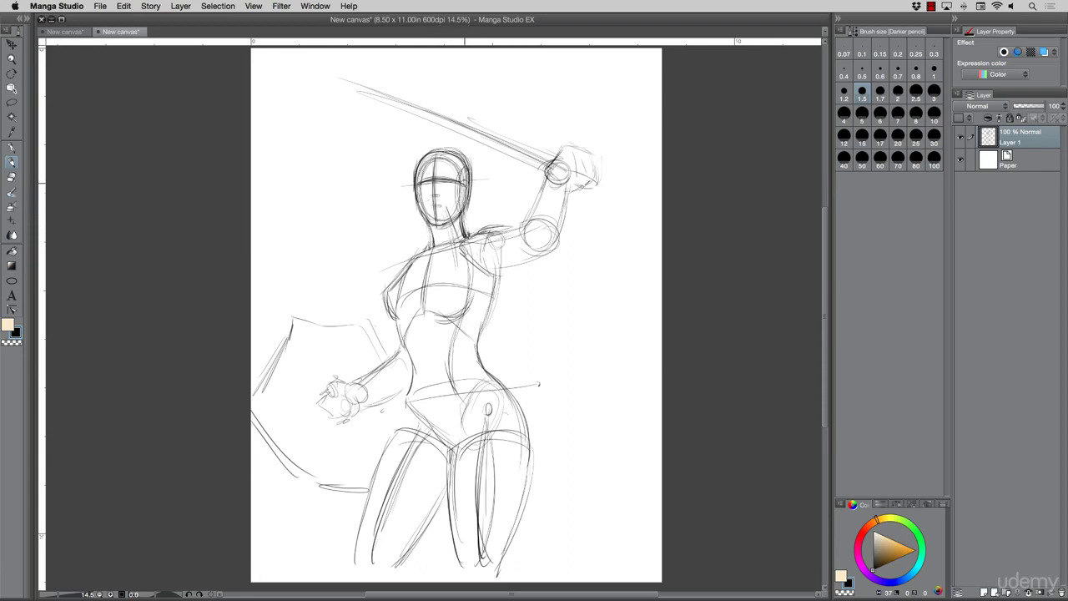
Reinforce the torso's side and the raised shoulder, and define the raised fist's fingers and the forearm contour.
drag(497, 272, 480, 332)
mouse_move(493, 229)
mouse_down()
mouse_move(484, 259)
mouse_move(526, 214)
mouse_up()
drag(564, 143, 562, 167)
mouse_move(562, 145)
mouse_down()
mouse_move(577, 149)
mouse_move(574, 171)
mouse_move(596, 174)
mouse_move(574, 183)
mouse_move(552, 175)
mouse_move(572, 184)
mouse_move(554, 184)
mouse_up()
mouse_move(552, 168)
mouse_down()
mouse_move(544, 179)
mouse_move(564, 186)
mouse_move(542, 183)
mouse_move(557, 225)
mouse_move(532, 212)
mouse_move(519, 246)
mouse_up()
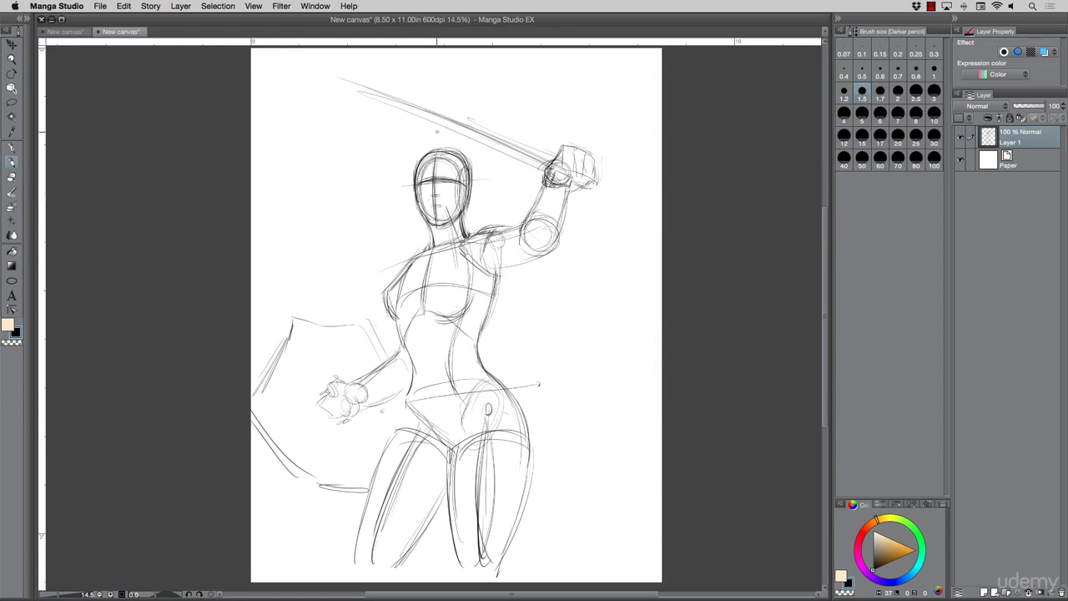
Add pointed wings to both sides of the helmet and sketch curved armour pads over both shoulders.
drag(464, 177, 474, 151)
mouse_move(475, 145)
mouse_down()
mouse_move(467, 200)
mouse_move(473, 172)
mouse_up()
drag(417, 150, 411, 192)
drag(424, 238, 382, 274)
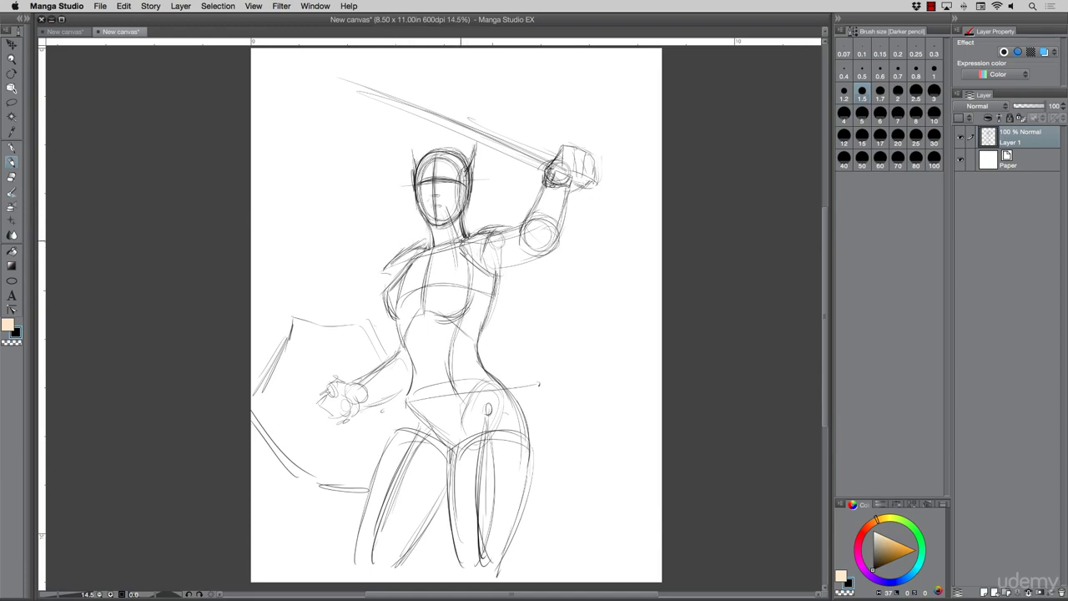
mouse_move(477, 223)
mouse_down()
mouse_move(461, 242)
mouse_move(519, 222)
mouse_move(486, 256)
mouse_up()
Mark the abdomen, strengthen the waist and hip contour, and darken the upper corner of the shield.
drag(434, 375, 436, 389)
drag(477, 349, 525, 450)
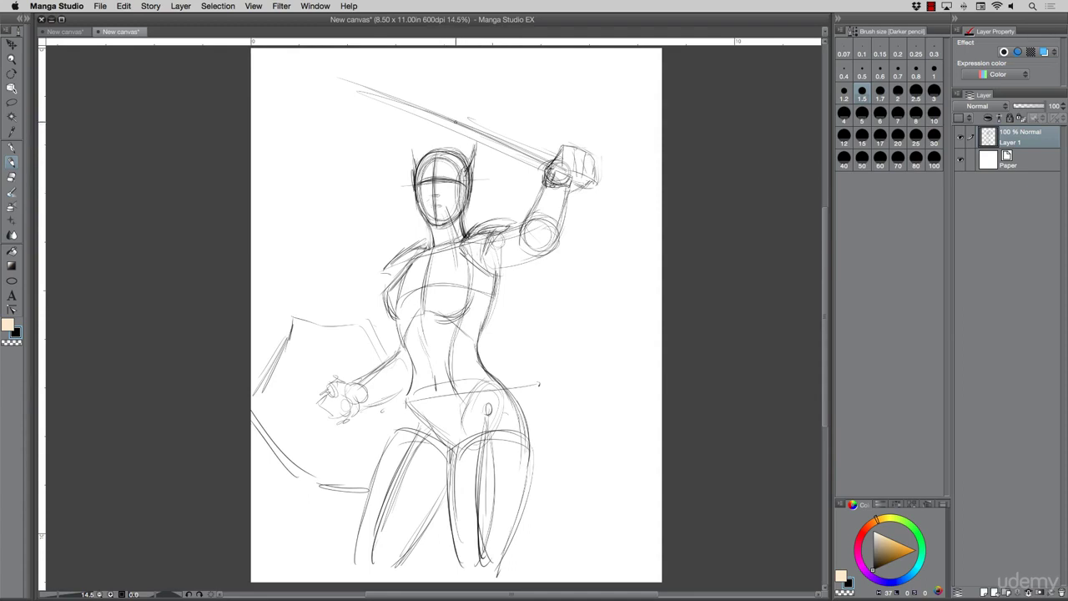
mouse_move(283, 317)
mouse_down()
mouse_move(259, 380)
mouse_move(314, 328)
mouse_up()
Lighten the raised arm and fist with an enlarged soft eraser.
key(e)
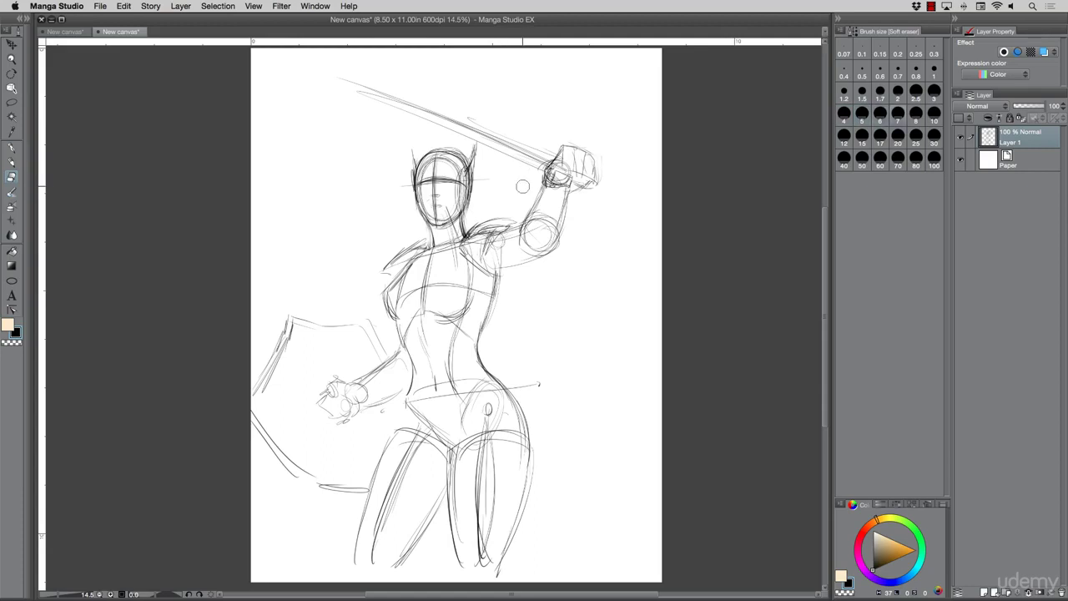
key(bracketright)
key(bracketright)
key(bracketright)
key(bracketright)
key(bracketright)
key(bracketright)
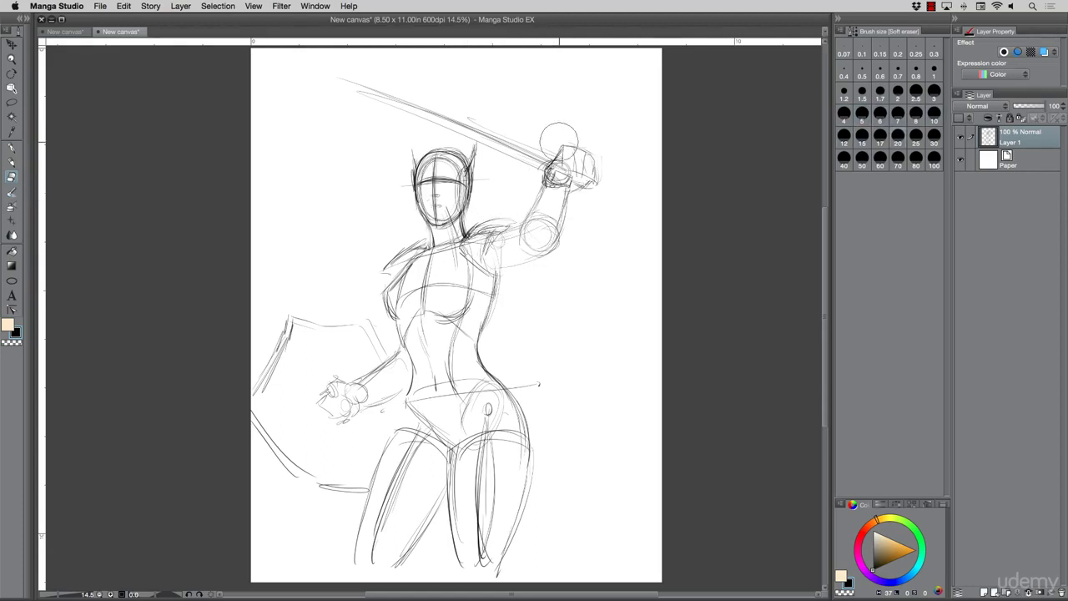
mouse_move(558, 139)
mouse_down()
mouse_move(544, 200)
mouse_move(595, 226)
mouse_move(568, 176)
mouse_move(503, 164)
mouse_move(481, 245)
mouse_move(520, 243)
mouse_move(489, 330)
mouse_move(480, 198)
mouse_move(486, 280)
mouse_move(496, 199)
mouse_up()
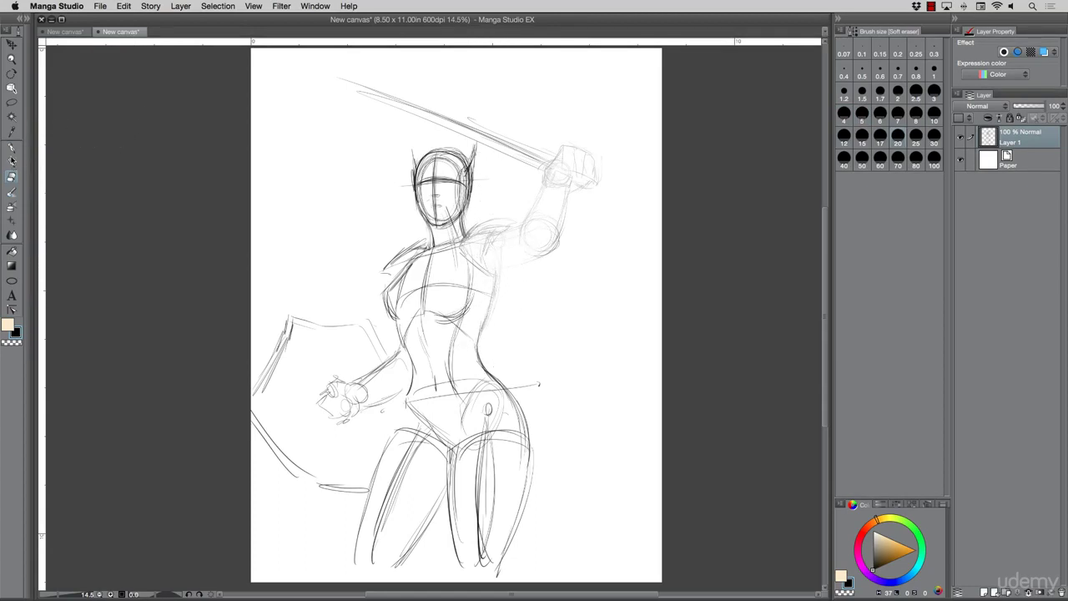
Redraw the torso's side and the shoulder pad of the sword arm with the darker pencil, raising its size to 1.7.
click(12, 161)
drag(497, 277, 483, 327)
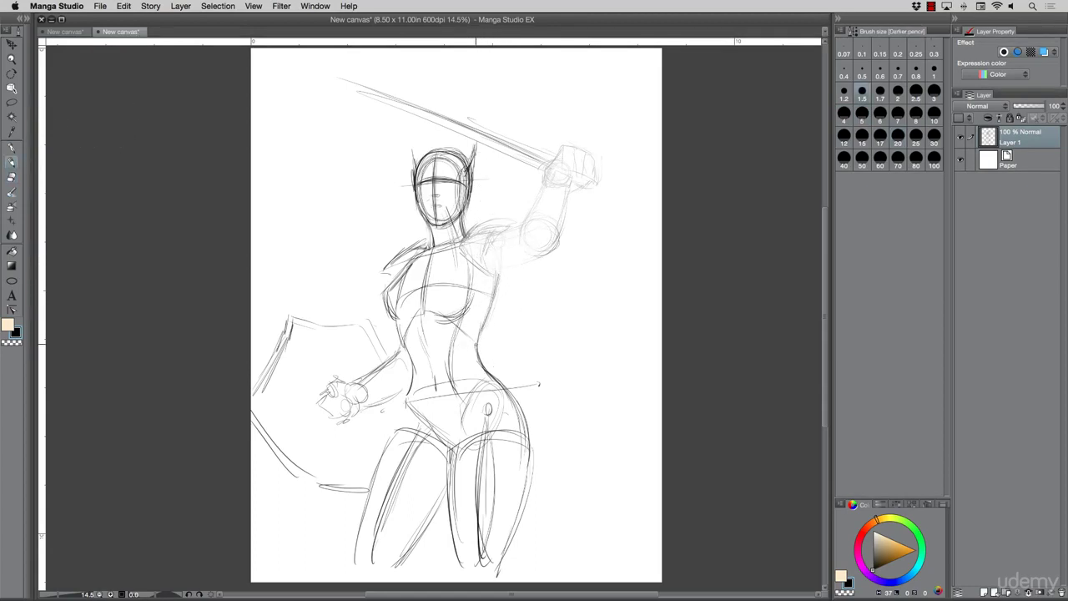
key(])
mouse_move(459, 245)
mouse_down()
mouse_move(470, 263)
mouse_move(461, 239)
mouse_move(489, 217)
mouse_up()
mouse_move(485, 214)
mouse_down()
mouse_move(519, 220)
mouse_move(489, 255)
mouse_up()
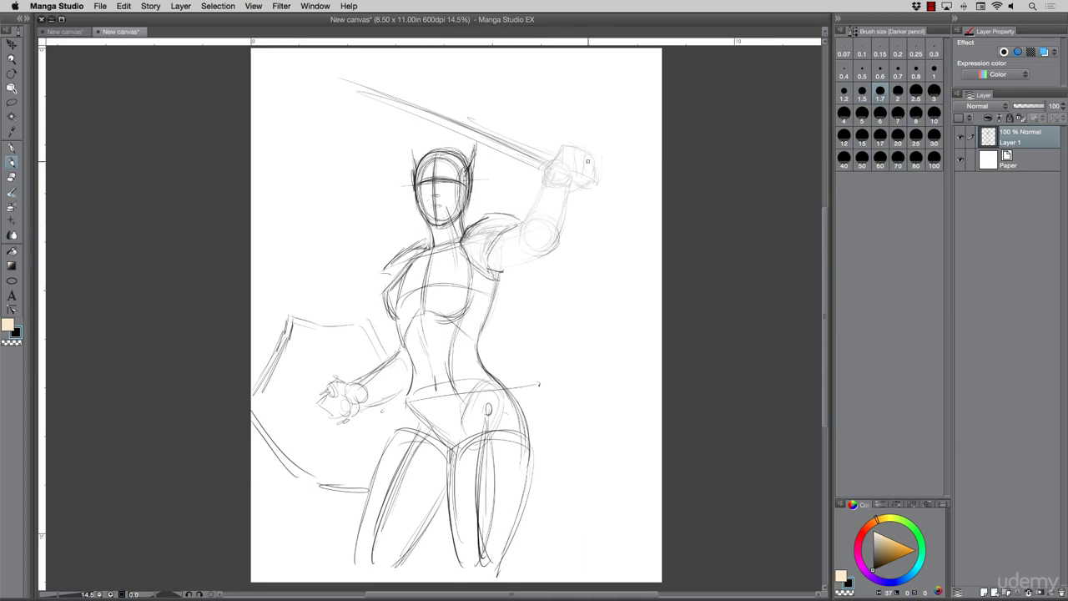
Redraw the raised arm over the faded lines with a longer upper arm, a rounded elbow and a forearm ending higher.
drag(502, 238, 519, 225)
mouse_move(501, 270)
mouse_down()
mouse_move(533, 258)
mouse_move(493, 265)
mouse_move(526, 264)
mouse_move(564, 235)
mouse_up()
mouse_move(546, 231)
mouse_down()
mouse_move(538, 238)
mouse_move(537, 216)
mouse_move(577, 213)
mouse_move(551, 242)
mouse_move(542, 196)
mouse_move(502, 237)
mouse_move(584, 151)
mouse_move(589, 178)
mouse_move(570, 229)
mouse_move(589, 158)
mouse_move(591, 182)
mouse_up()
drag(574, 223, 557, 239)
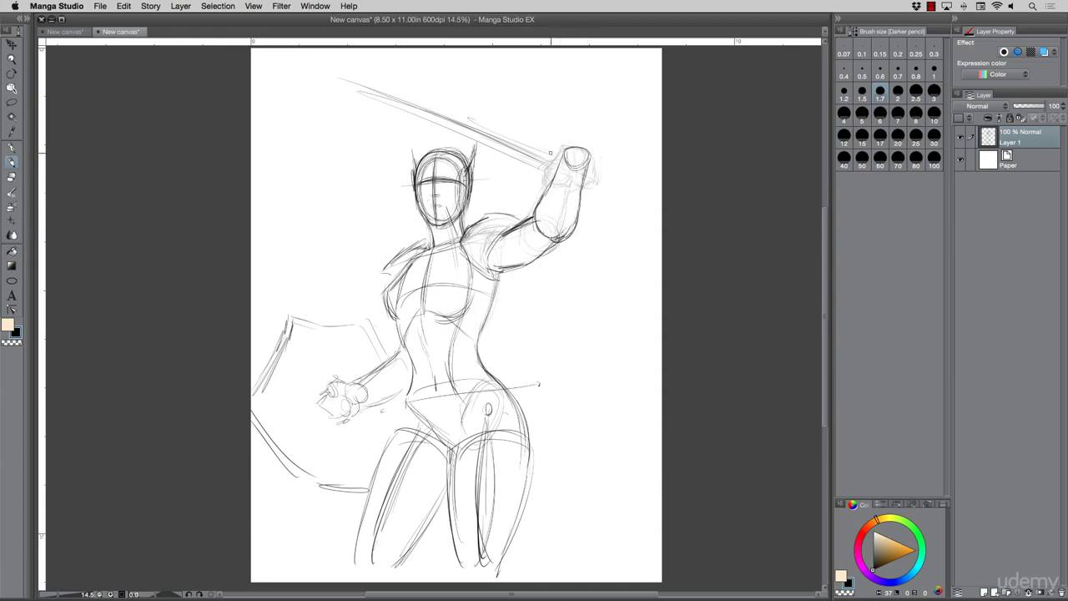
Refine the forearm and collar lines, and block in a new fist at the end of the raised arm.
mouse_move(551, 190)
mouse_down()
mouse_move(539, 222)
mouse_move(480, 219)
mouse_move(465, 233)
mouse_move(472, 250)
mouse_move(453, 242)
mouse_move(429, 256)
mouse_up()
drag(434, 250, 413, 254)
drag(428, 247, 420, 251)
mouse_move(561, 155)
mouse_down()
mouse_move(574, 130)
mouse_move(608, 142)
mouse_move(608, 155)
mouse_up()
mouse_move(603, 145)
mouse_down()
mouse_move(568, 160)
mouse_move(598, 167)
mouse_move(604, 151)
mouse_up()
drag(581, 154, 609, 150)
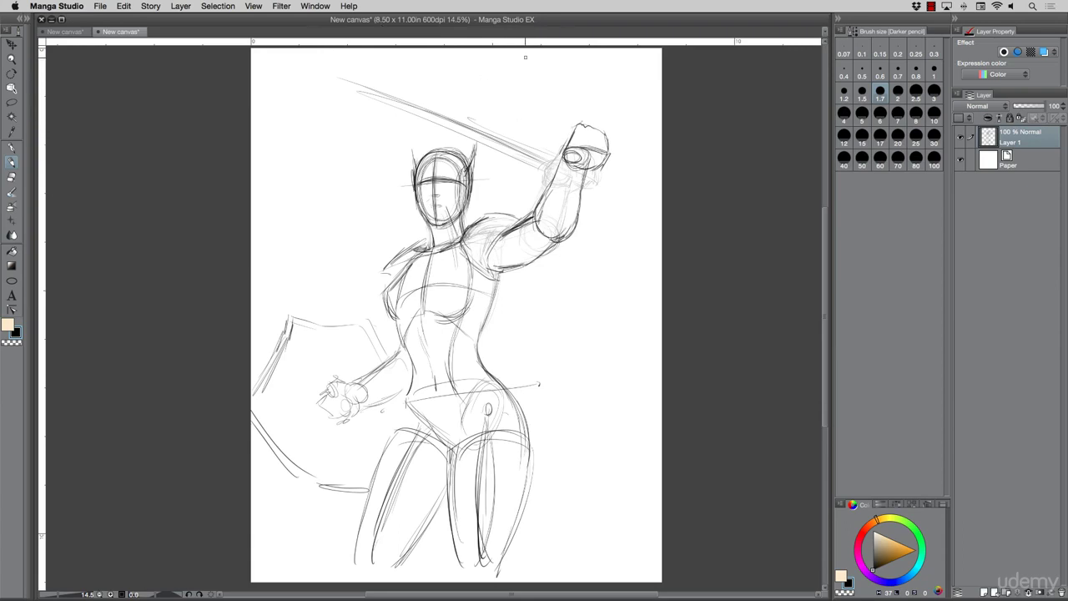
Sketch a new sword blade above the old one, extend its handle past the fist and add finger lines.
drag(468, 107, 564, 146)
drag(399, 87, 554, 144)
drag(402, 92, 516, 136)
drag(459, 117, 564, 159)
drag(379, 88, 459, 119)
drag(519, 128, 558, 143)
drag(395, 84, 564, 145)
drag(353, 65, 541, 132)
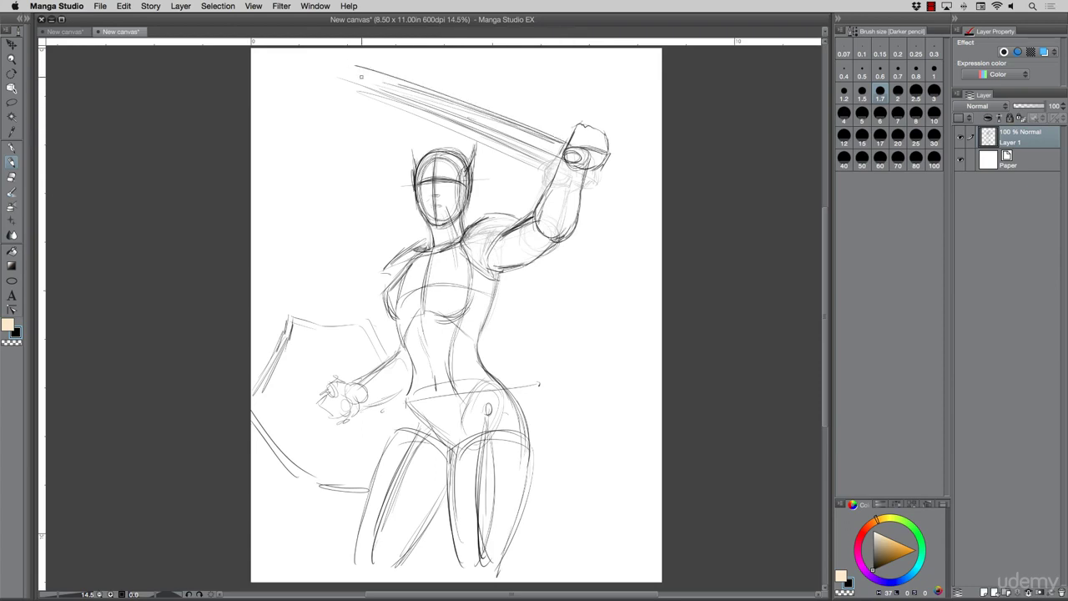
mouse_move(454, 107)
mouse_down()
mouse_move(543, 153)
mouse_move(583, 144)
mouse_move(632, 170)
mouse_up()
mouse_move(611, 158)
mouse_down()
mouse_move(632, 167)
mouse_move(592, 136)
mouse_up()
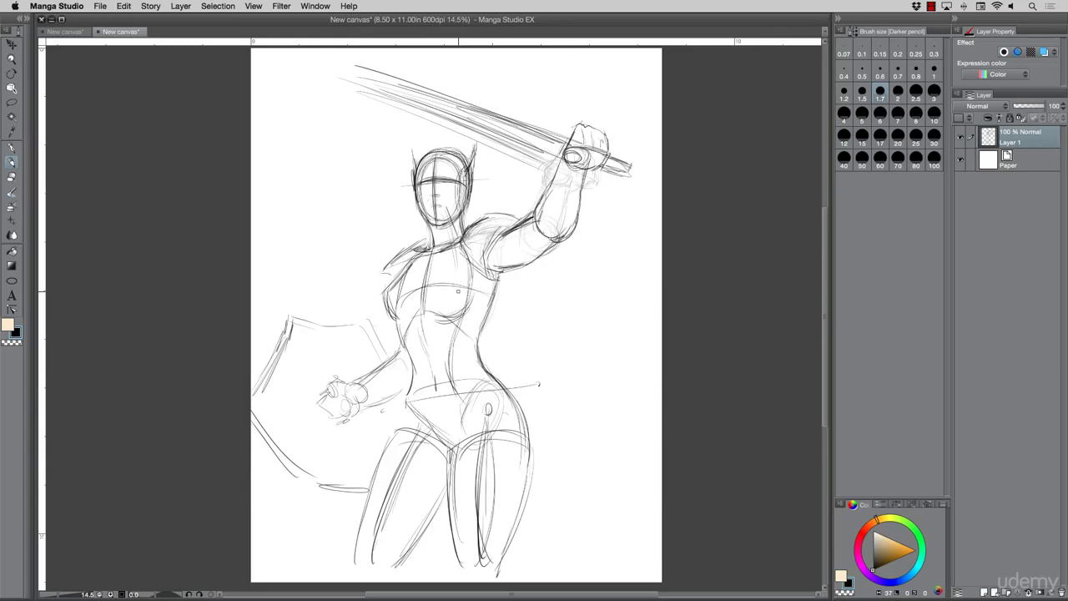
Transform the sketch layer, enlarging the figure and moving it across to fill the page.
click(12, 59)
drag(320, 146, 302, 136)
click(292, 128)
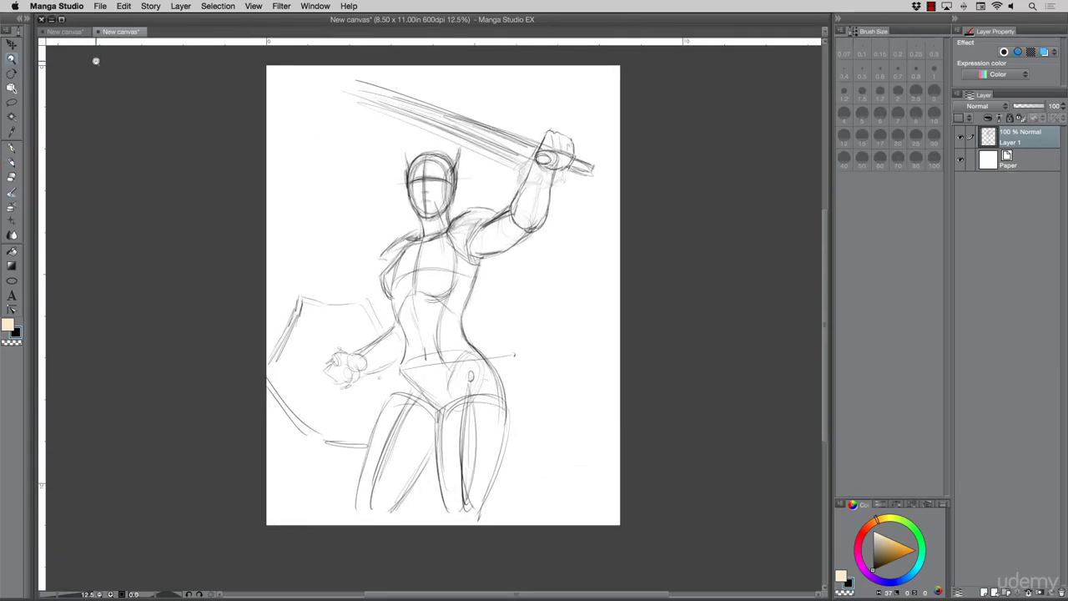
key(super+t)
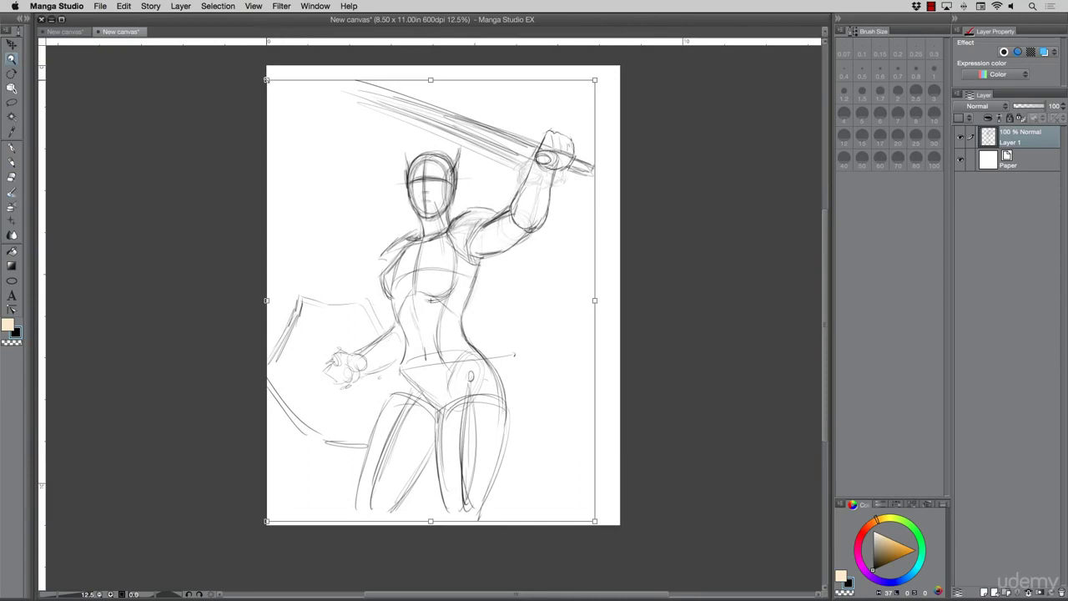
drag(267, 79, 252, 61)
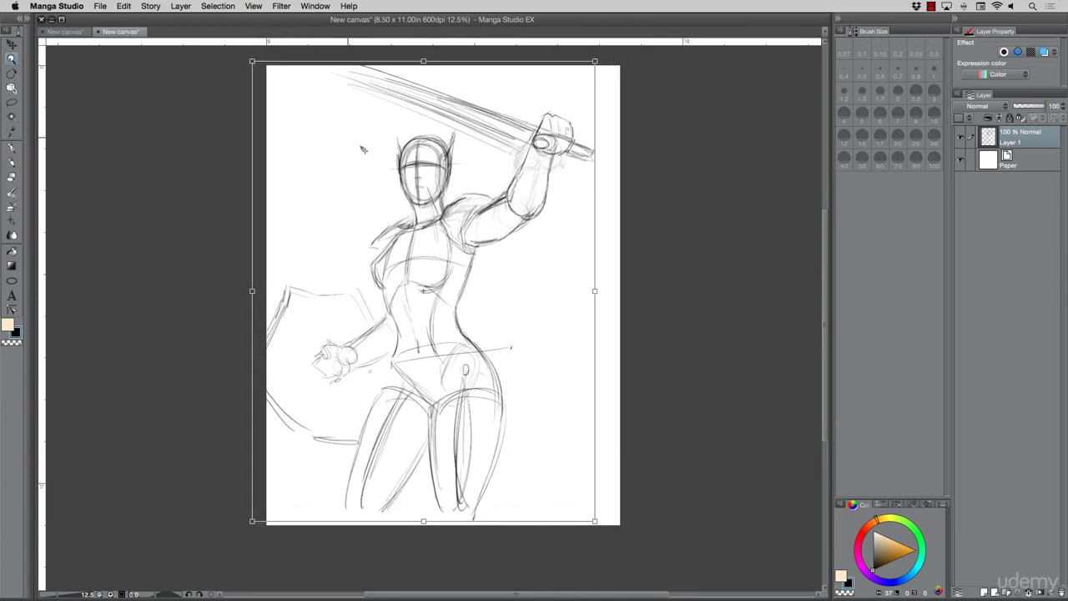
drag(363, 149, 388, 152)
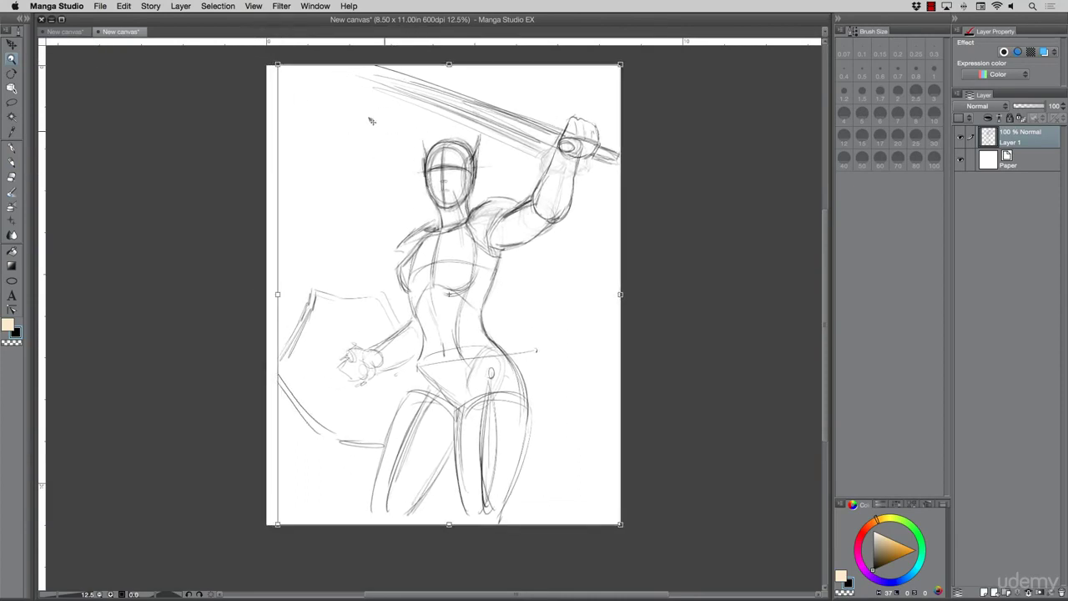
drag(277, 65, 268, 52)
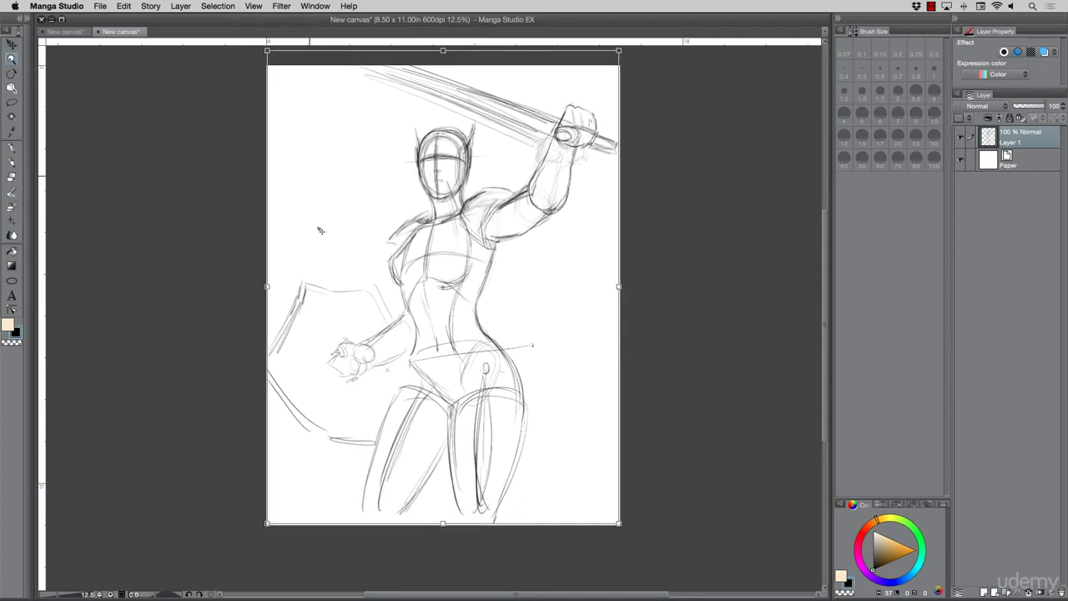
Fine-tune the sketch's scale and position, rotate it slightly clockwise and apply the transformation.
drag(269, 522, 263, 527)
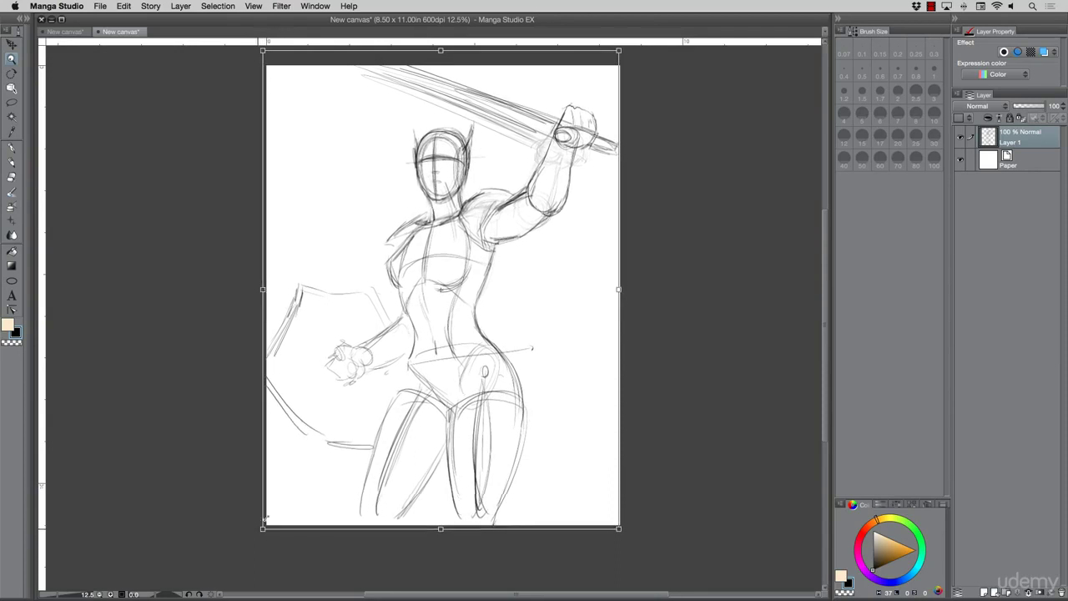
drag(347, 321, 349, 322)
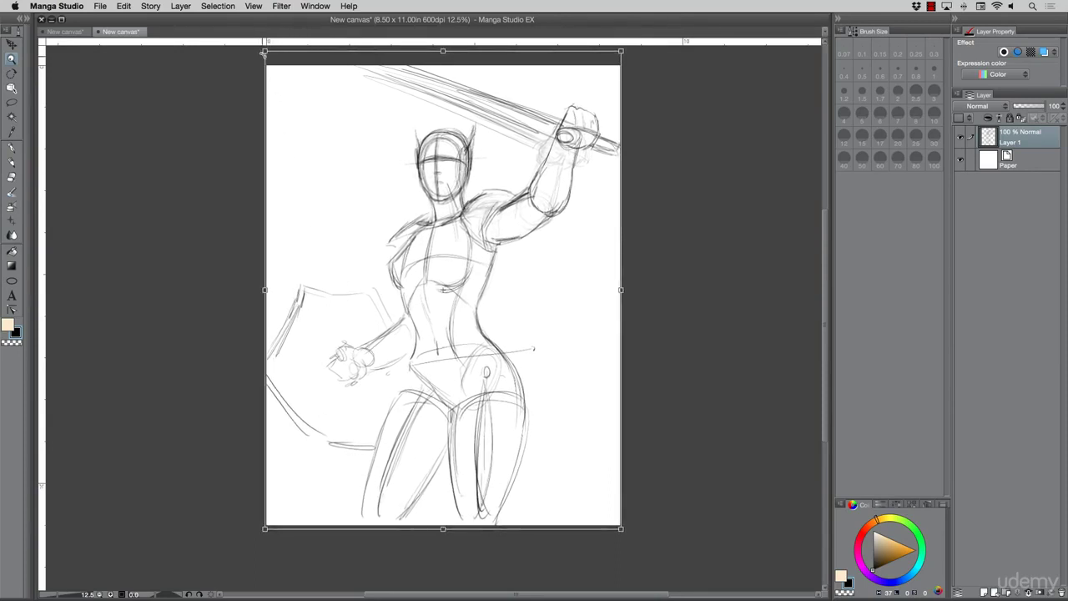
drag(264, 51, 260, 48)
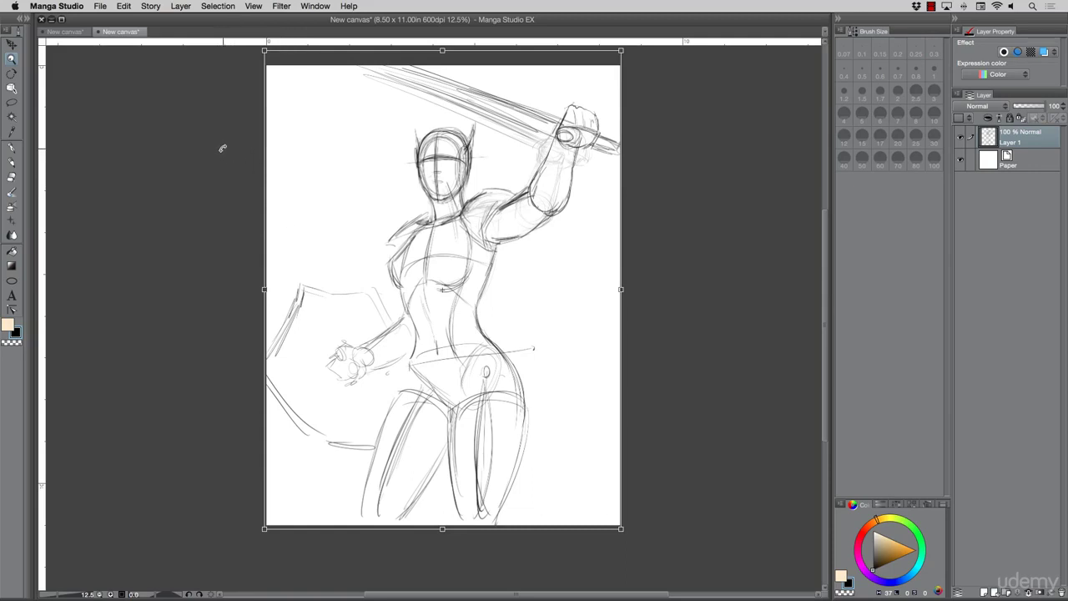
drag(222, 148, 219, 145)
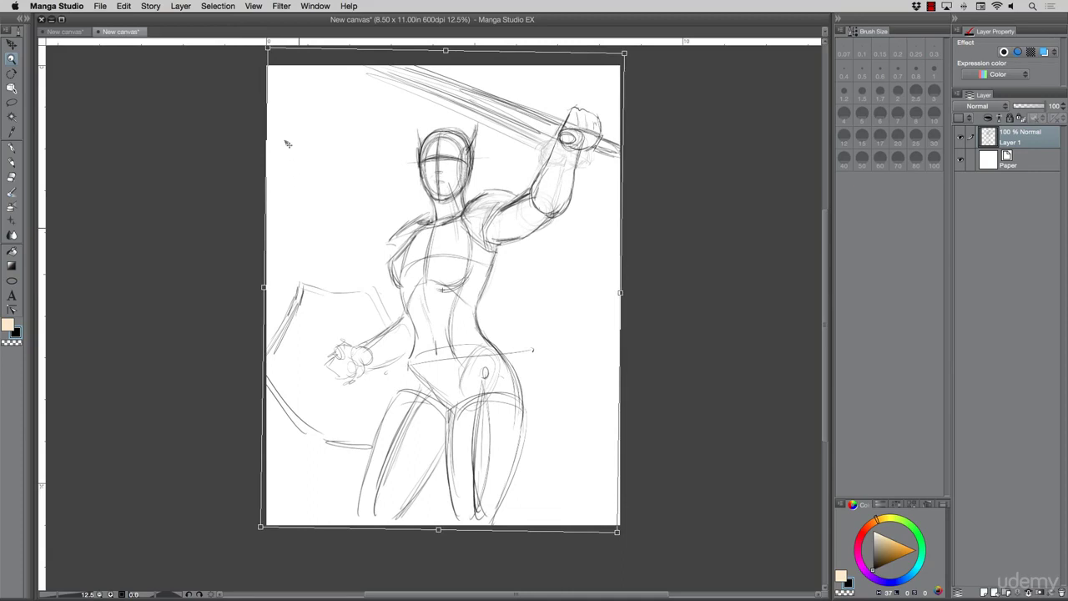
key(Return)
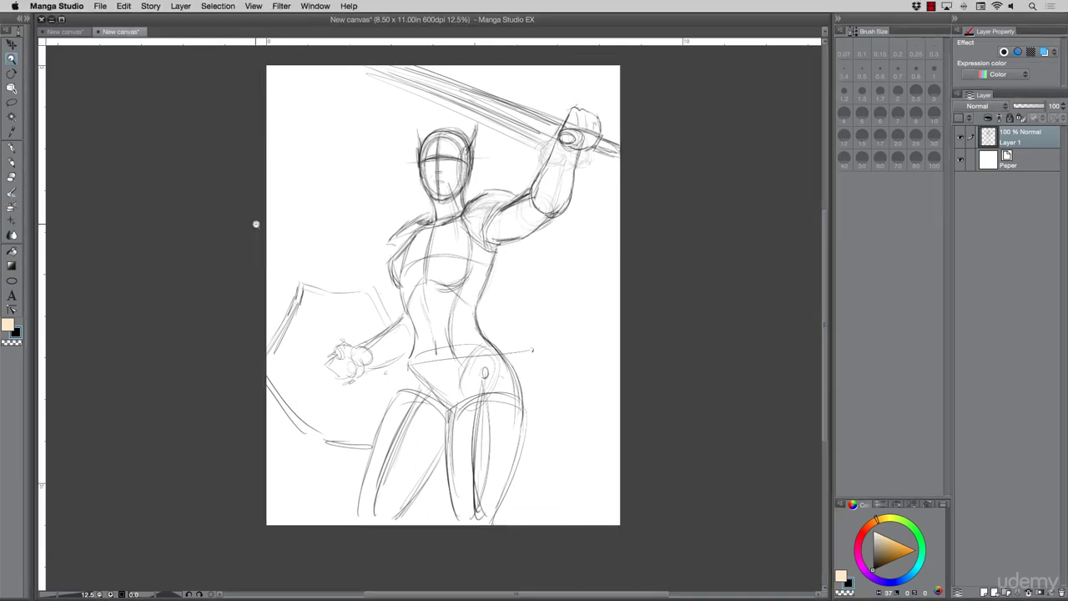
Darken the helmet, neck, shield-side shoulder pad and chest contour with a thicker pencil.
click(13, 148)
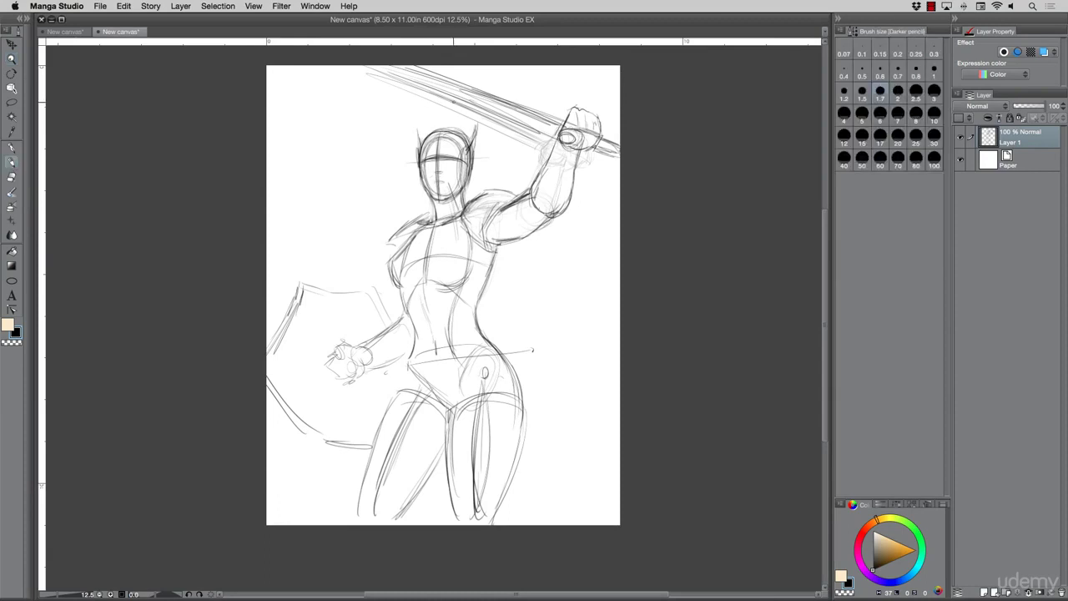
key(bracketright)
key(bracketright)
key(bracketright)
mouse_move(416, 148)
mouse_down()
mouse_move(422, 181)
mouse_move(417, 168)
mouse_up()
key(bracketleft)
mouse_move(425, 133)
mouse_down()
mouse_move(418, 169)
mouse_move(422, 127)
mouse_move(450, 125)
mouse_move(472, 157)
mouse_move(420, 192)
mouse_move(434, 203)
mouse_move(469, 174)
mouse_move(433, 225)
mouse_move(397, 223)
mouse_move(381, 242)
mouse_move(386, 234)
mouse_move(383, 274)
mouse_move(400, 296)
mouse_up()
Reduce the pencil size to 1.7, then define the lower ribcage and darken the shield-side hip and outer thigh.
key(bracketleft)
key([)
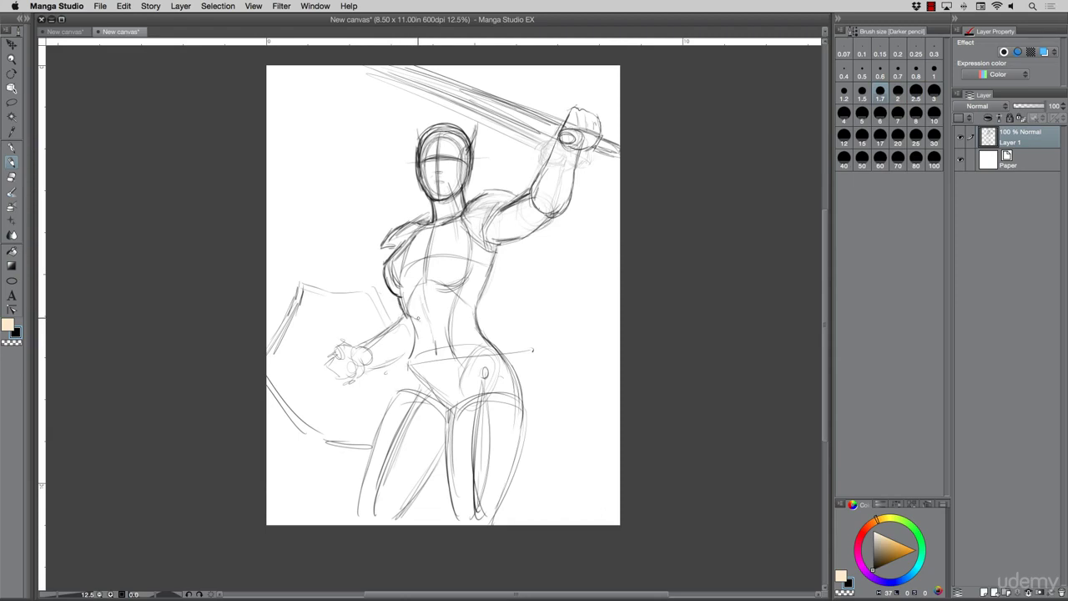
mouse_move(409, 317)
mouse_down()
mouse_move(476, 316)
mouse_move(409, 321)
mouse_move(398, 407)
mouse_move(372, 456)
mouse_up()
drag(387, 416, 355, 517)
drag(370, 475, 363, 498)
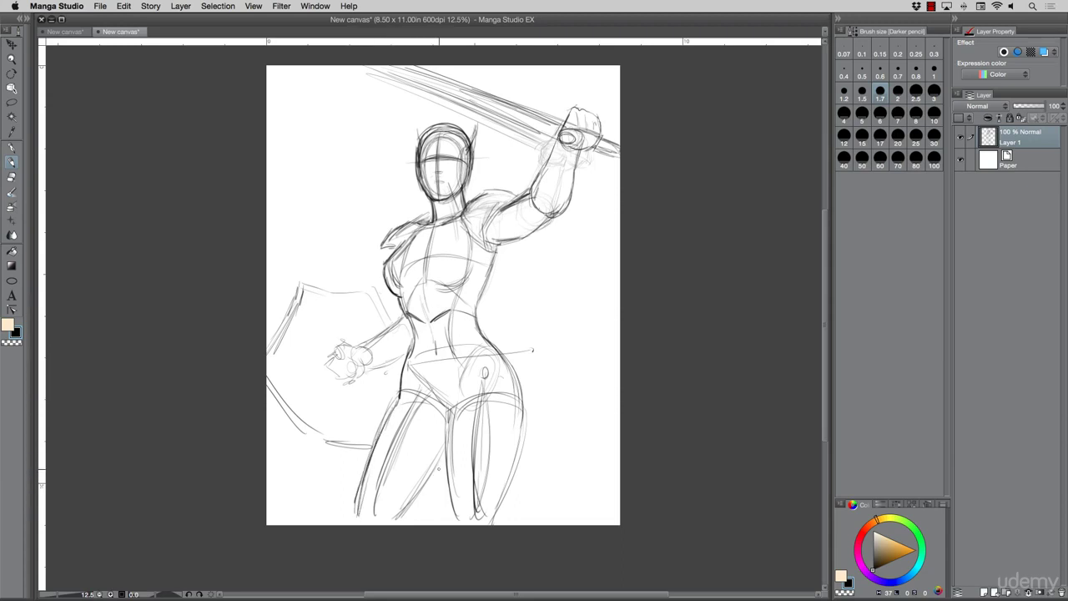
Darken the inner thigh and sword-side hip contours, and strengthen the shield's top edge.
drag(445, 465, 402, 518)
drag(446, 462, 423, 492)
drag(428, 488, 405, 509)
drag(444, 417, 452, 486)
mouse_move(490, 343)
mouse_down()
mouse_move(517, 380)
mouse_move(523, 440)
mouse_move(505, 497)
mouse_up()
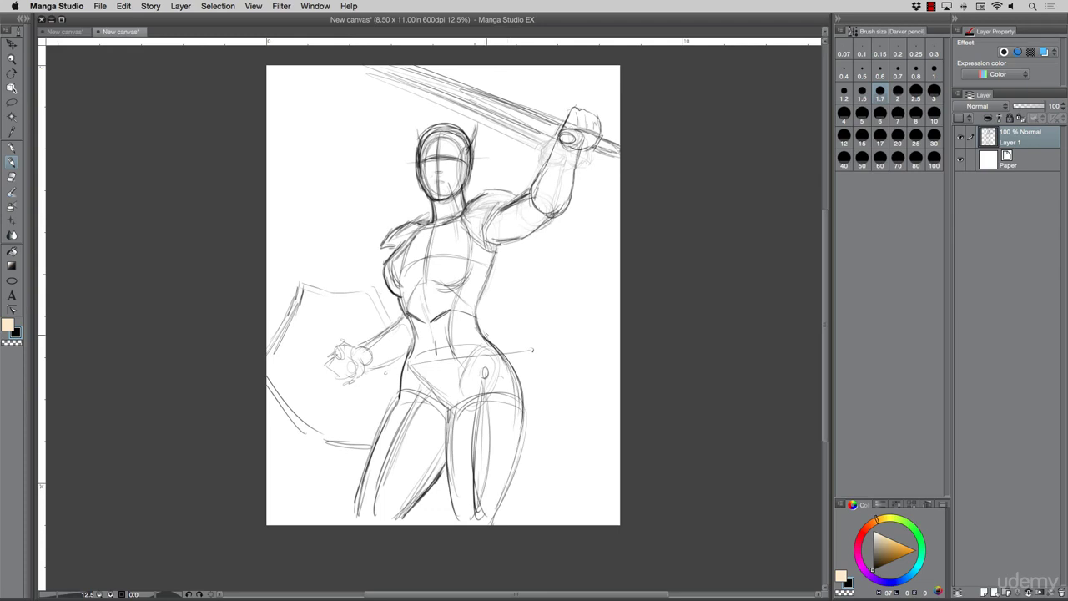
drag(306, 284, 362, 289)
Rename the sketch layer as Step 1.
double_click(1011, 142)
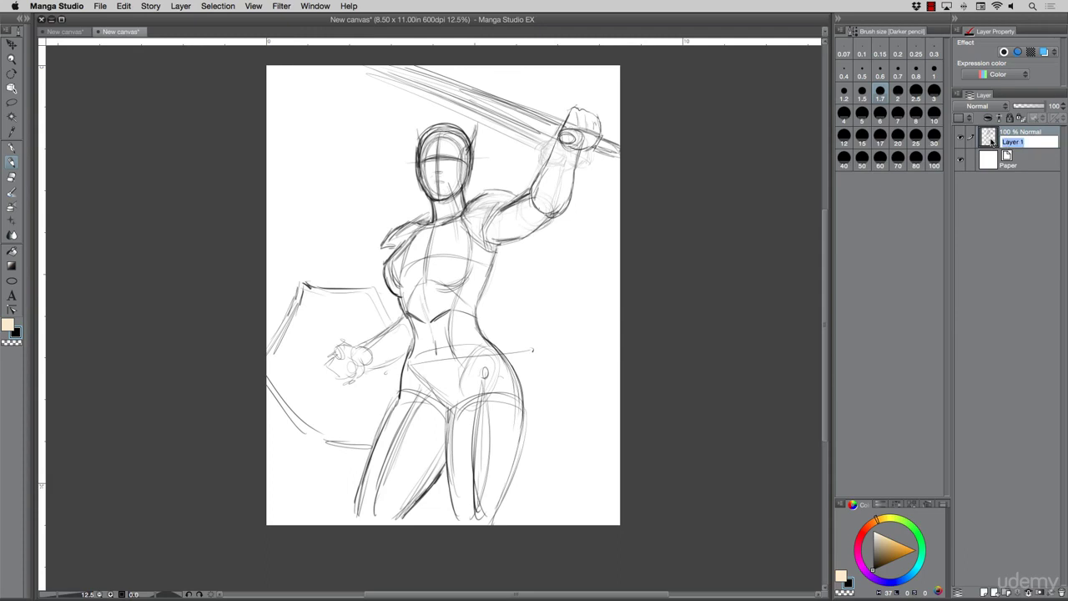
text(Step 1)
key(Return)
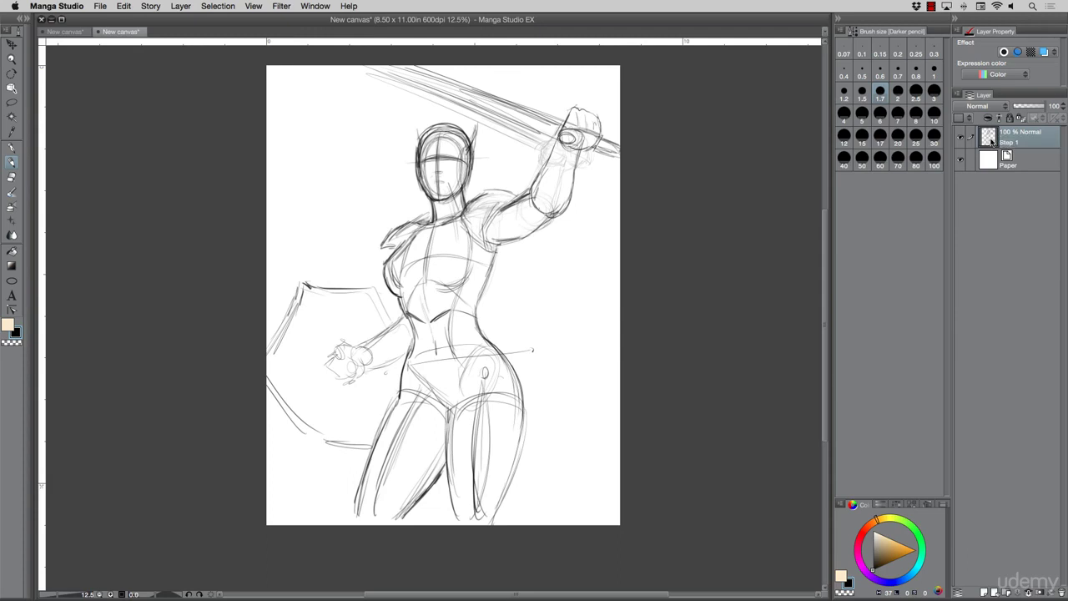
Duplicate the Step 1 layer under the name Step 2 and hide the original.
drag(991, 142, 984, 591)
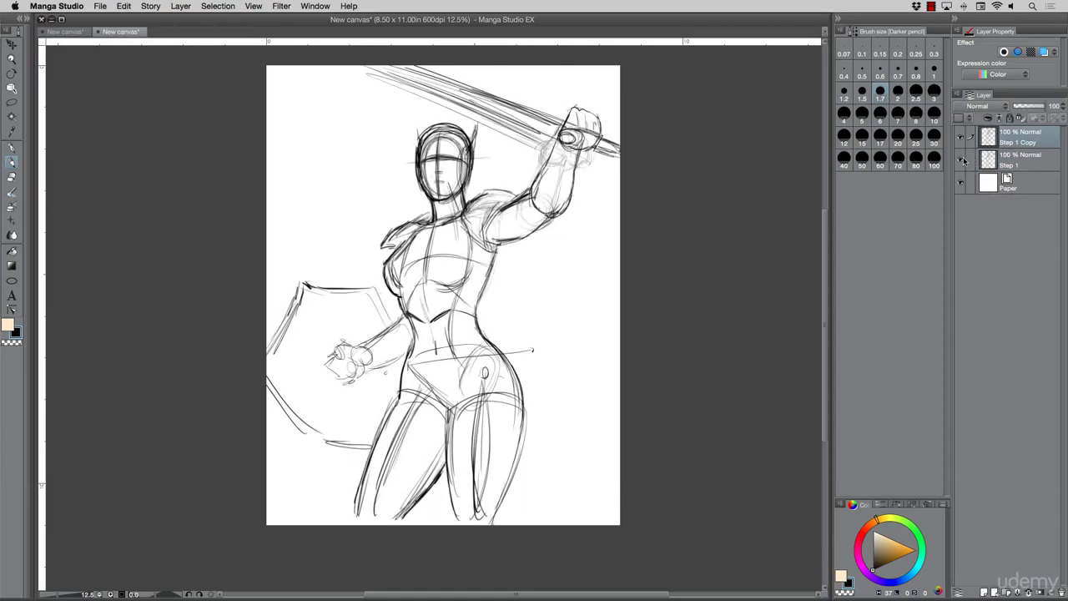
click(964, 159)
double_click(1032, 145)
key(Right)
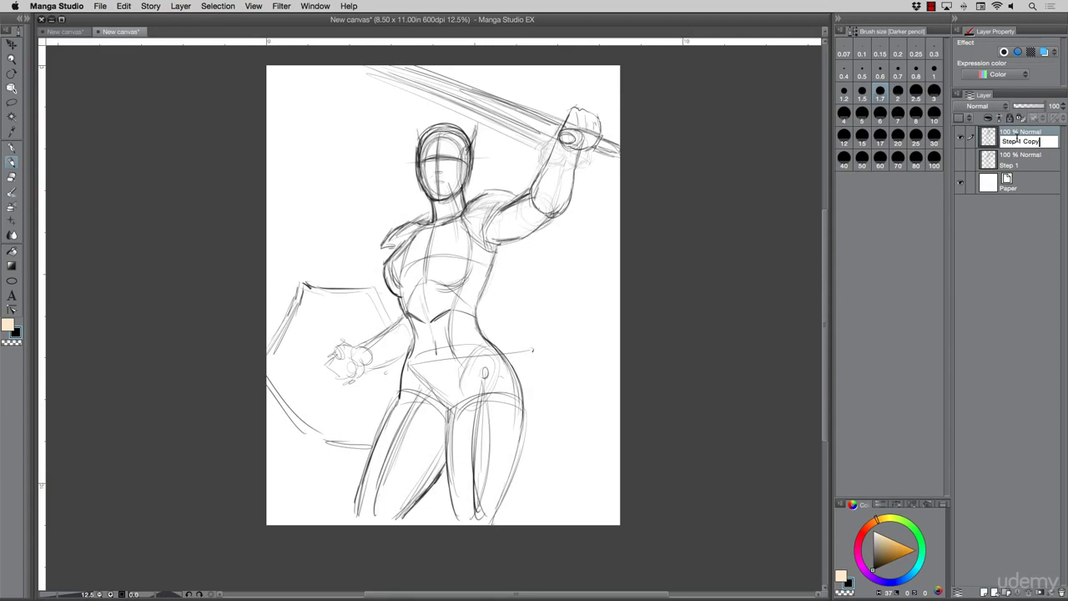
key(BackSpace)
key(BackSpace)
key(BackSpace)
key(BackSpace)
key(BackSpace)
key(BackSpace)
key(BackSpace)
text(2)
key(Return)
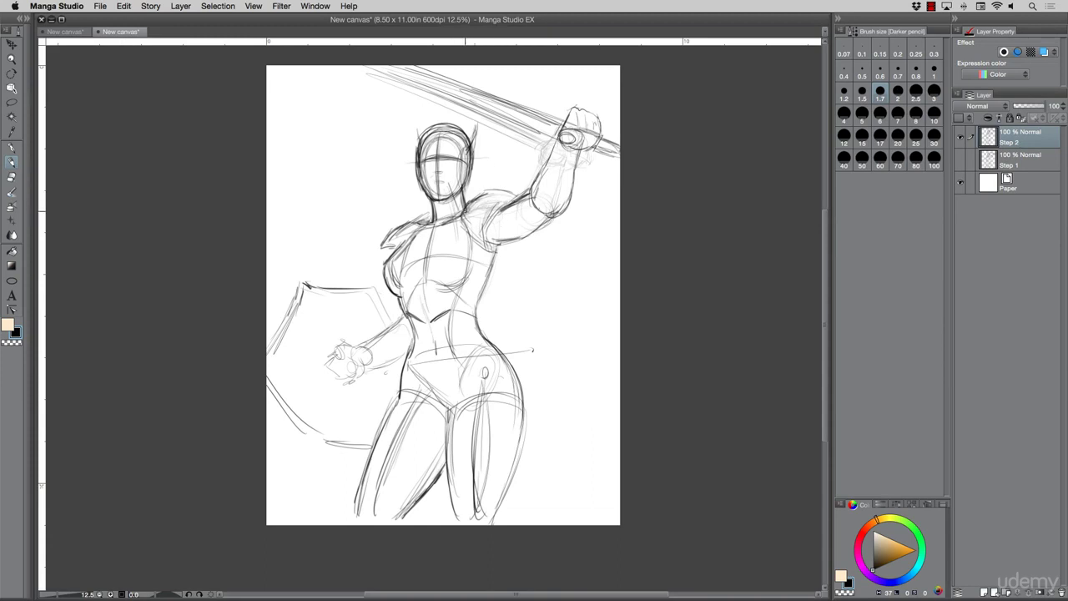
Refine the sword-side shoulder pad and the inner forearm contour on the Step 2 layer.
drag(484, 223, 495, 257)
mouse_move(469, 214)
mouse_down()
mouse_move(477, 241)
mouse_move(486, 198)
mouse_move(518, 191)
mouse_up()
mouse_move(469, 218)
mouse_down()
mouse_move(463, 245)
mouse_move(495, 263)
mouse_up()
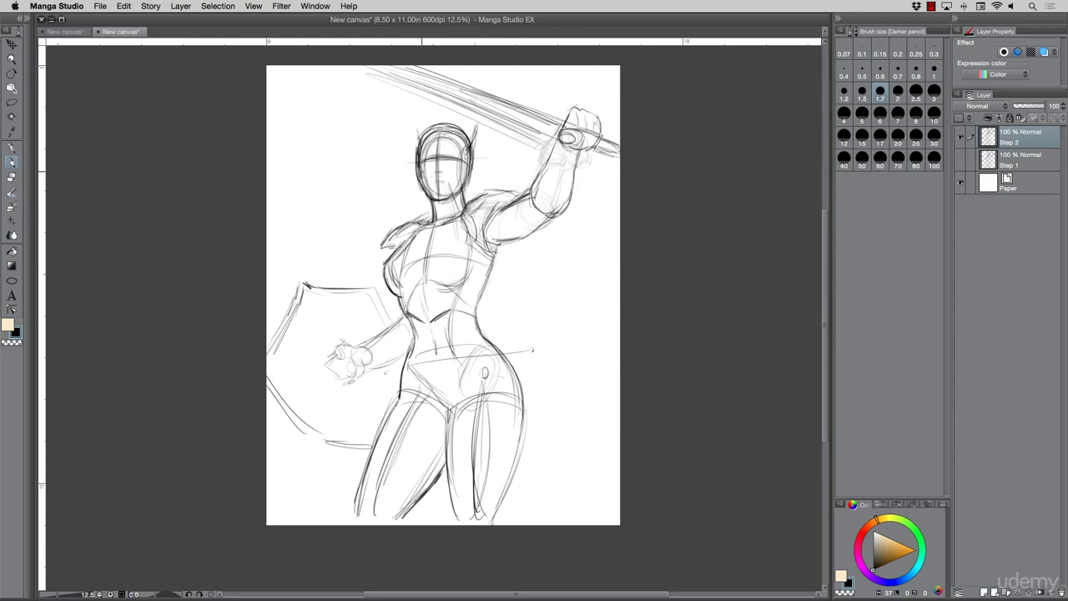
drag(528, 193, 544, 158)
Lasso the raised forearm and fist, rotate them slightly and shift them inward toward the head, and clear the selection.
click(13, 75)
click(12, 101)
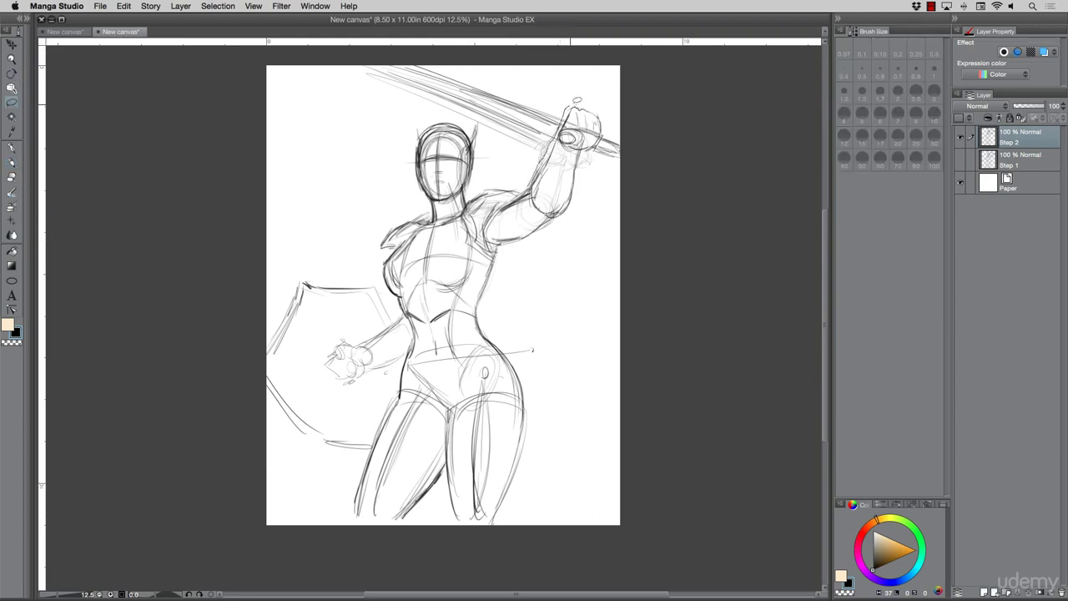
mouse_move(607, 112)
mouse_down()
mouse_move(570, 220)
mouse_move(534, 179)
mouse_up()
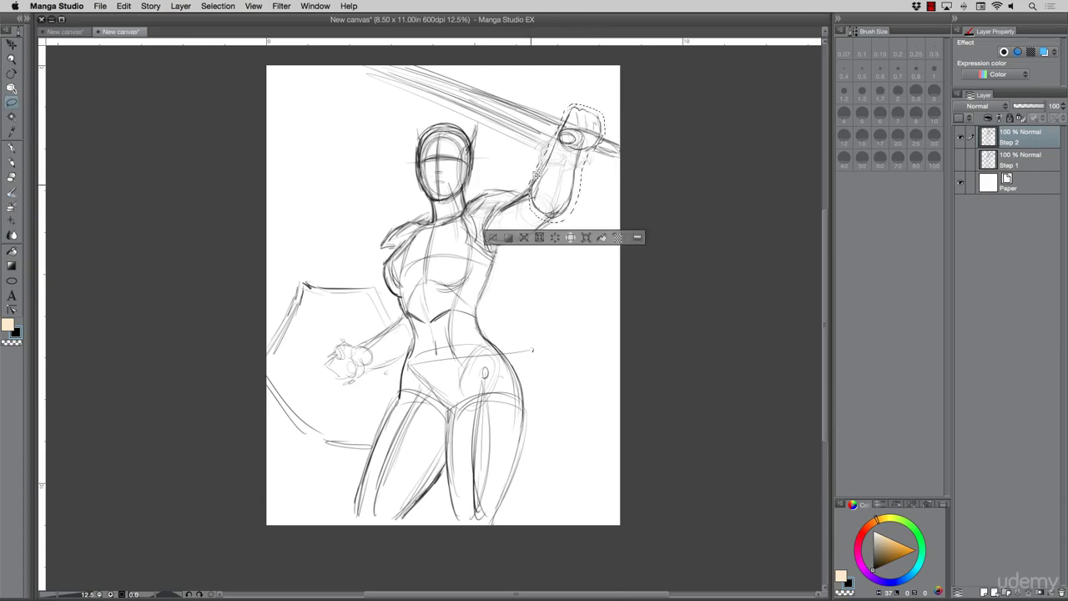
click(585, 238)
drag(494, 83, 489, 90)
drag(550, 124, 545, 123)
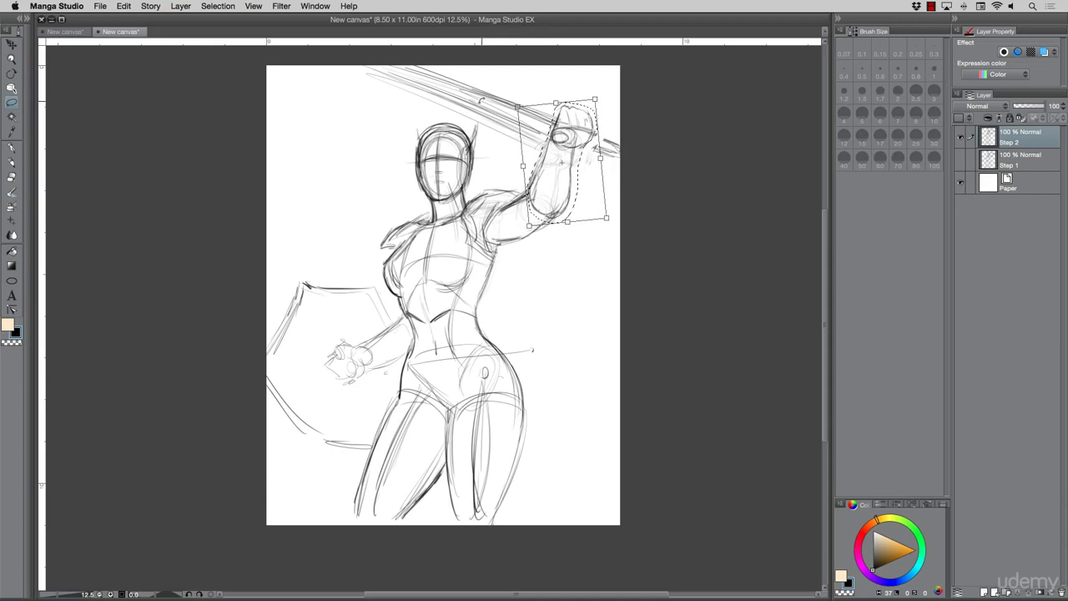
drag(482, 100, 479, 103)
drag(545, 133, 540, 133)
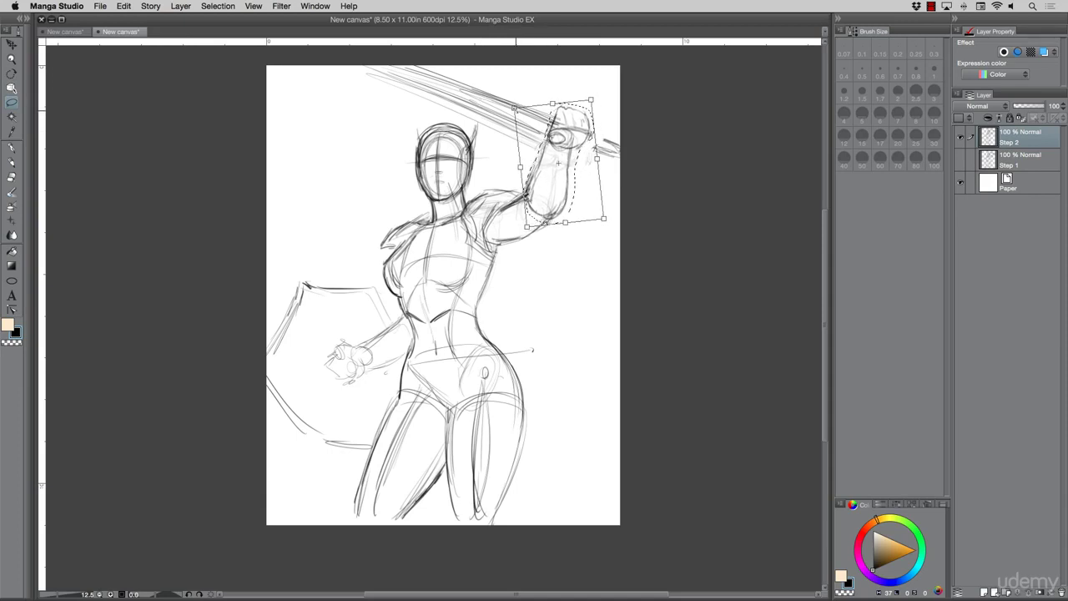
key(Return)
key(super+d)
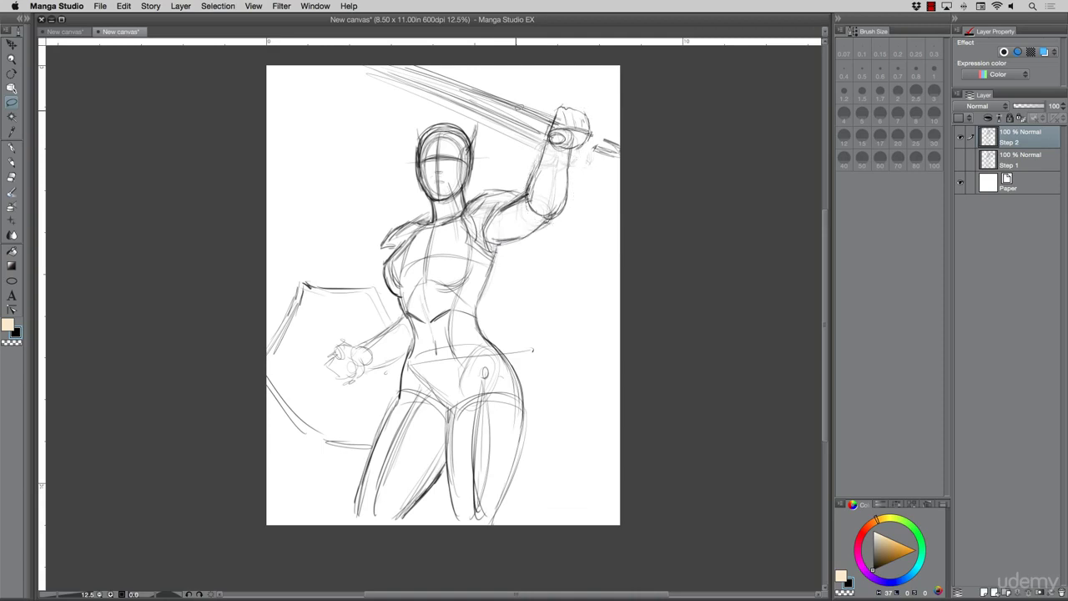
Redraw the sword's grip past the fist, and add a curved, pointed crossguard with flared lines at the blade's base.
click(12, 162)
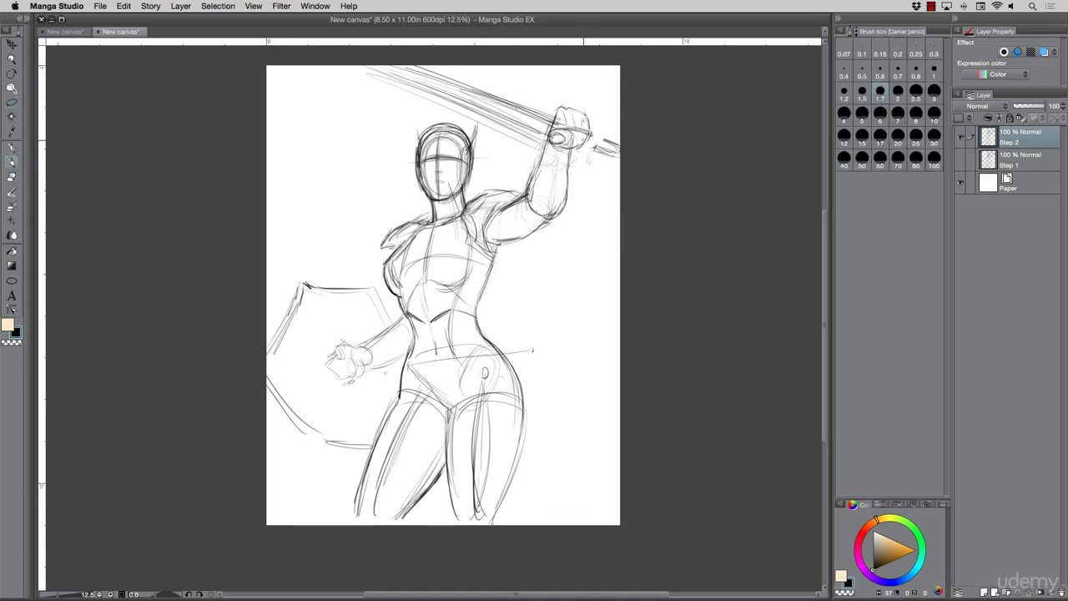
mouse_move(588, 135)
mouse_down()
mouse_move(612, 142)
mouse_move(606, 157)
mouse_move(617, 146)
mouse_move(611, 157)
mouse_up()
drag(545, 119, 532, 151)
drag(551, 94, 524, 154)
mouse_move(539, 121)
mouse_down()
mouse_move(516, 154)
mouse_move(530, 139)
mouse_up()
mouse_move(543, 106)
mouse_down()
mouse_move(540, 116)
mouse_move(572, 87)
mouse_move(601, 118)
mouse_move(584, 112)
mouse_up()
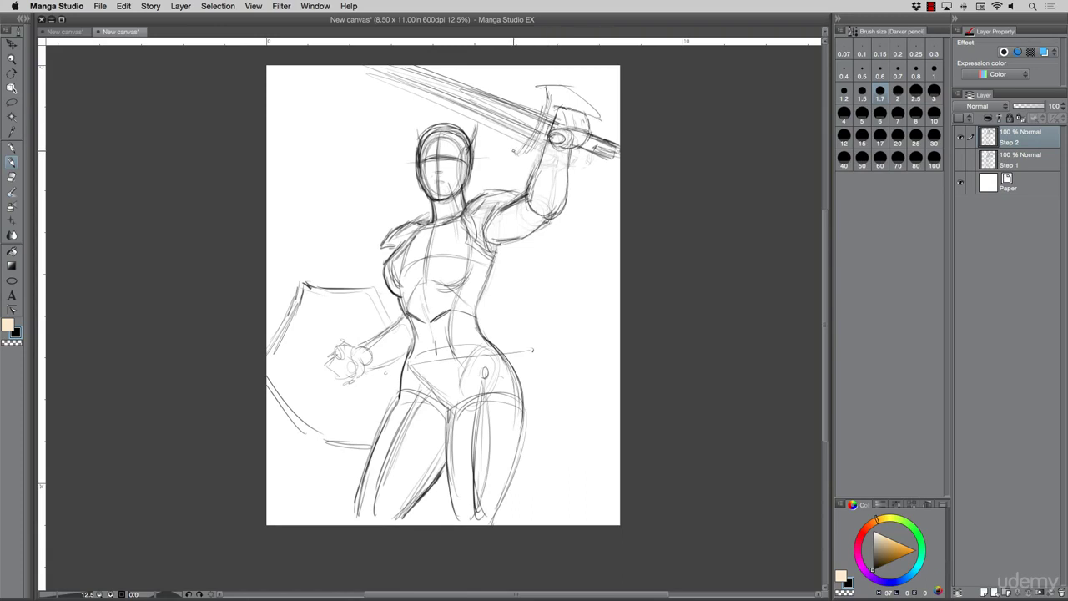
drag(514, 145, 508, 171)
mouse_move(548, 168)
mouse_down()
mouse_move(520, 181)
mouse_move(566, 177)
mouse_move(534, 157)
mouse_move(553, 115)
mouse_move(582, 112)
mouse_up()
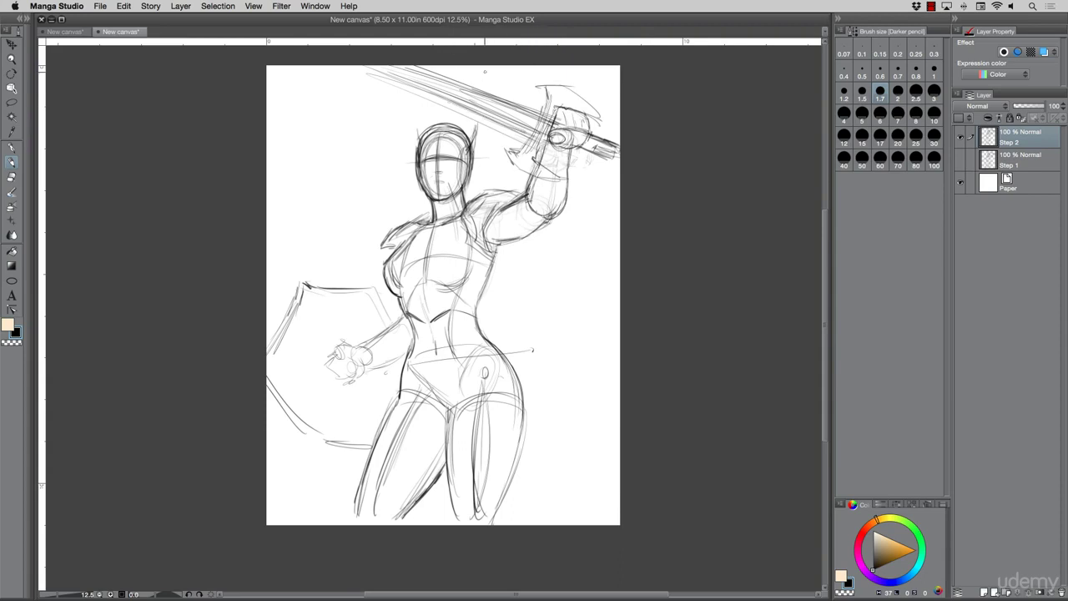
mouse_move(535, 138)
mouse_down()
mouse_move(497, 127)
mouse_move(538, 117)
mouse_move(516, 98)
mouse_move(494, 89)
mouse_move(546, 116)
mouse_move(461, 95)
mouse_up()
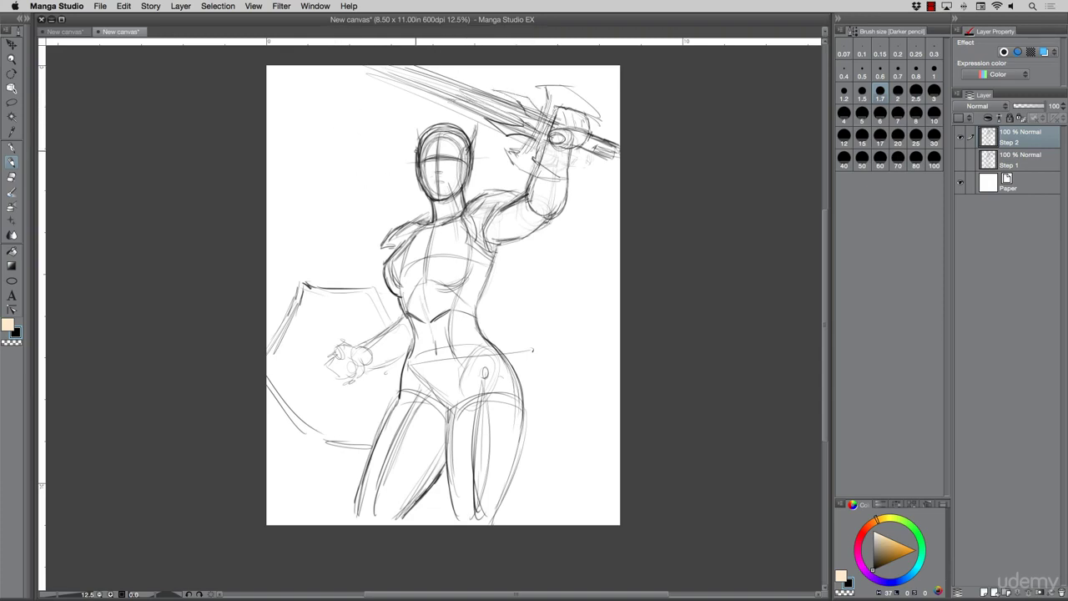
Sketch long, loose hair falling beside the neck and flowing out behind the raised arm.
mouse_move(415, 182)
mouse_down()
mouse_move(422, 218)
mouse_move(402, 222)
mouse_up()
mouse_move(469, 177)
mouse_down()
mouse_move(476, 203)
mouse_move(481, 183)
mouse_move(511, 195)
mouse_move(524, 184)
mouse_move(496, 185)
mouse_move(517, 192)
mouse_up()
mouse_move(584, 211)
mouse_down()
mouse_move(568, 237)
mouse_move(583, 217)
mouse_move(552, 222)
mouse_move(576, 248)
mouse_move(552, 232)
mouse_move(510, 254)
mouse_move(544, 235)
mouse_up()
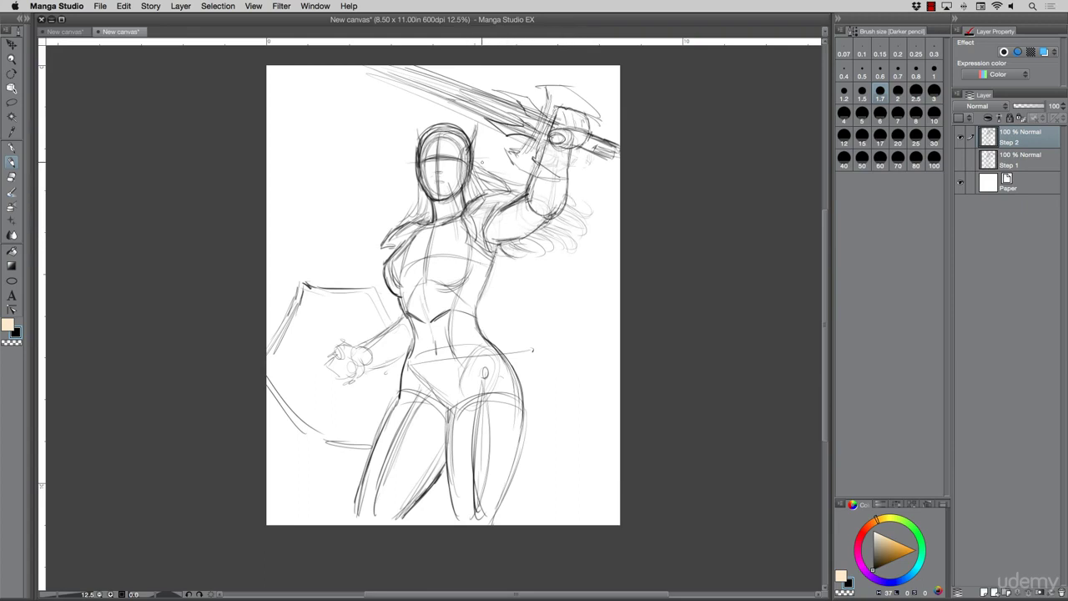
Define the breastplate with darker contours under the bust and a curved neckline across the chest.
mouse_move(446, 292)
mouse_down()
mouse_move(469, 272)
mouse_move(423, 286)
mouse_move(418, 275)
mouse_move(473, 254)
mouse_up()
drag(479, 297, 491, 262)
mouse_move(401, 252)
mouse_down()
mouse_move(415, 260)
mouse_move(456, 235)
mouse_move(484, 246)
mouse_move(426, 252)
mouse_move(430, 243)
mouse_up()
Strengthen the V-shaped hip armor lines and the inner contour of the sword-side thigh.
mouse_move(484, 334)
mouse_down()
mouse_move(518, 402)
mouse_move(496, 526)
mouse_move(455, 524)
mouse_up()
drag(451, 407, 448, 434)
drag(459, 383, 443, 409)
mouse_move(417, 379)
mouse_down()
mouse_move(444, 410)
mouse_move(455, 402)
mouse_up()
drag(477, 363, 465, 384)
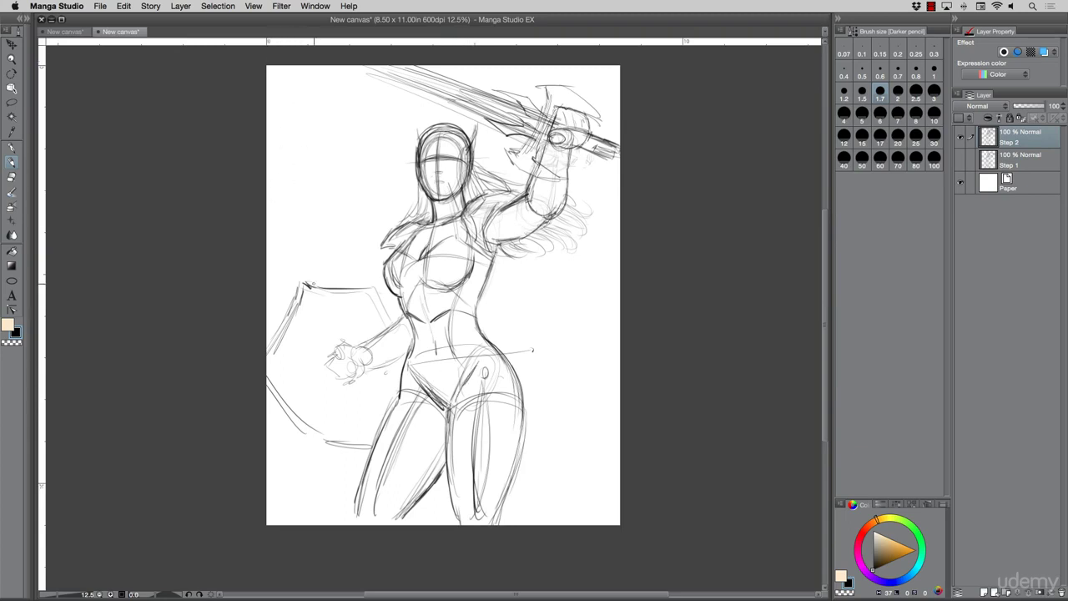
Darken the shield's upper corner, its outer slanted edge, and the top edge leading toward the arm.
mouse_move(303, 281)
mouse_down()
mouse_move(297, 312)
mouse_move(327, 290)
mouse_move(361, 294)
mouse_move(389, 320)
mouse_move(293, 309)
mouse_up()
drag(290, 314, 269, 354)
drag(295, 308, 270, 350)
mouse_move(303, 277)
mouse_down()
mouse_move(300, 297)
mouse_move(359, 291)
mouse_up()
drag(378, 292, 405, 322)
Rough in the flowing cape with long curves sweeping from below the raised arm toward the page's lower edge.
drag(493, 250, 557, 362)
mouse_move(490, 281)
mouse_down()
mouse_move(547, 340)
mouse_move(490, 299)
mouse_move(594, 503)
mouse_up()
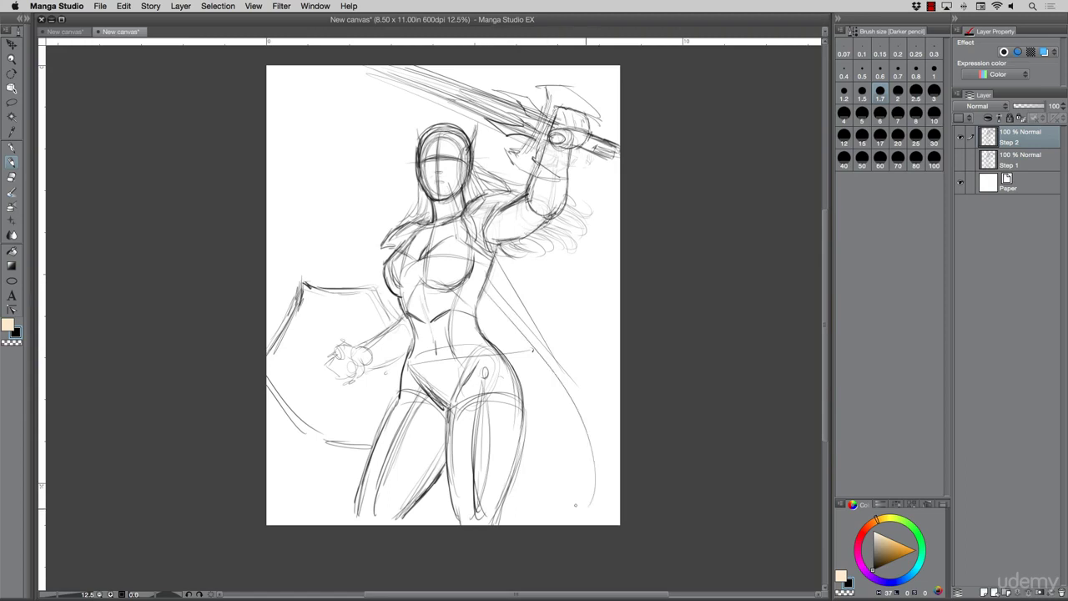
mouse_move(572, 404)
mouse_down()
mouse_move(584, 489)
mouse_move(574, 515)
mouse_up()
drag(529, 318, 545, 346)
drag(496, 260, 619, 413)
Sketch the cape's outer edge with overlapping curves billowing from the shoulder to the page border.
drag(524, 279, 617, 407)
drag(575, 312, 619, 385)
drag(531, 271, 574, 311)
drag(513, 248, 586, 317)
mouse_move(564, 282)
mouse_down()
mouse_move(612, 343)
mouse_move(614, 385)
mouse_up()
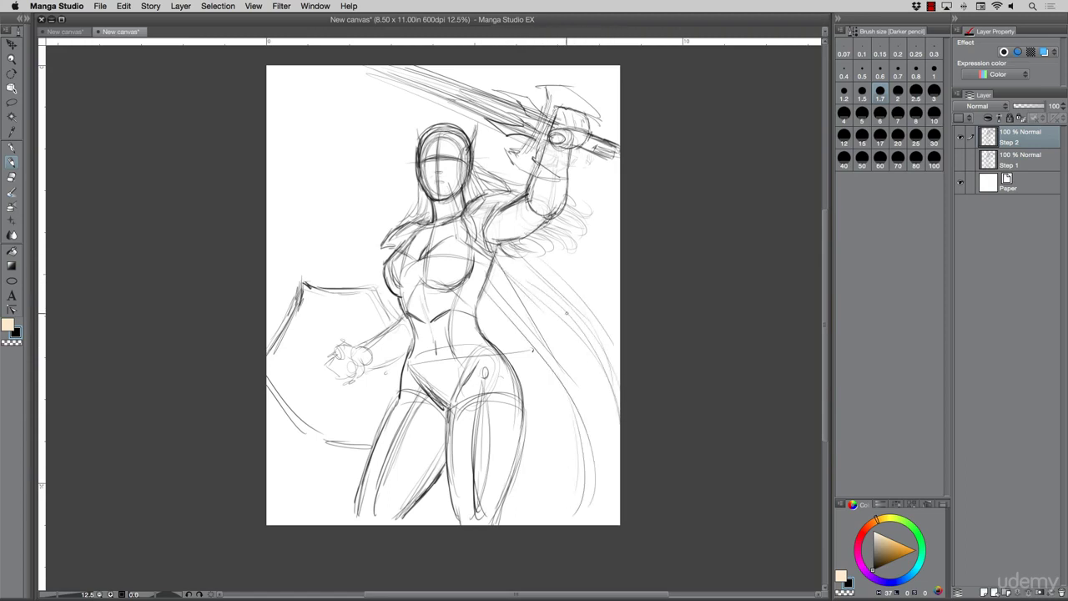
drag(521, 252, 619, 340)
mouse_move(552, 287)
mouse_down()
mouse_move(603, 352)
mouse_move(612, 457)
mouse_up()
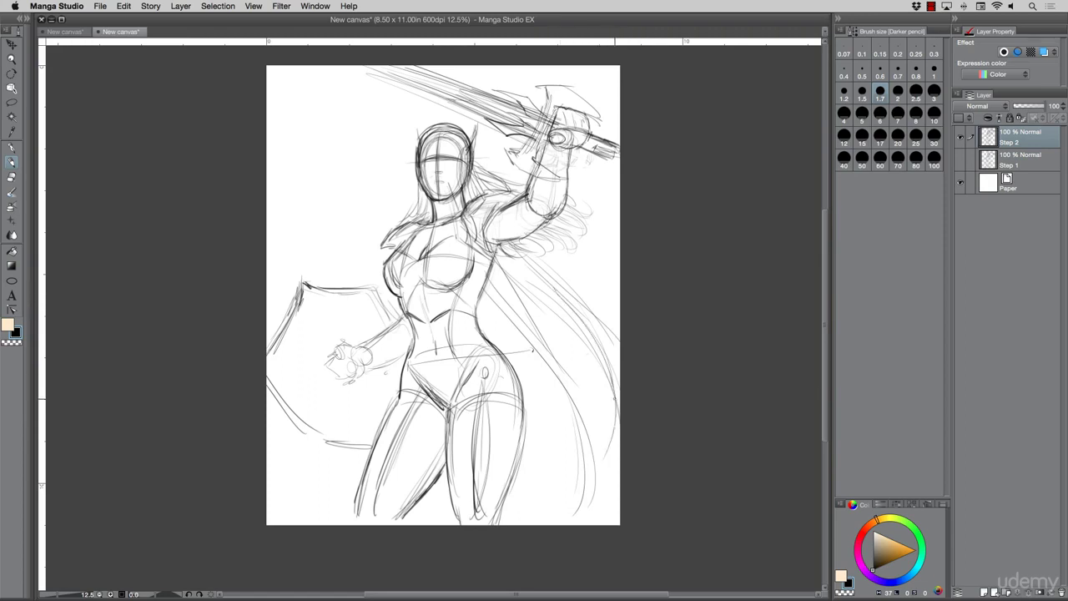
Curve the cape's outer edge down to the page bottom, and add inner folds behind the waist and sword-side thigh.
drag(614, 387, 578, 518)
mouse_move(616, 444)
mouse_down()
mouse_move(577, 525)
mouse_move(588, 525)
mouse_up()
drag(482, 297, 529, 370)
mouse_move(485, 322)
mouse_down()
mouse_move(509, 353)
mouse_move(534, 480)
mouse_move(511, 514)
mouse_up()
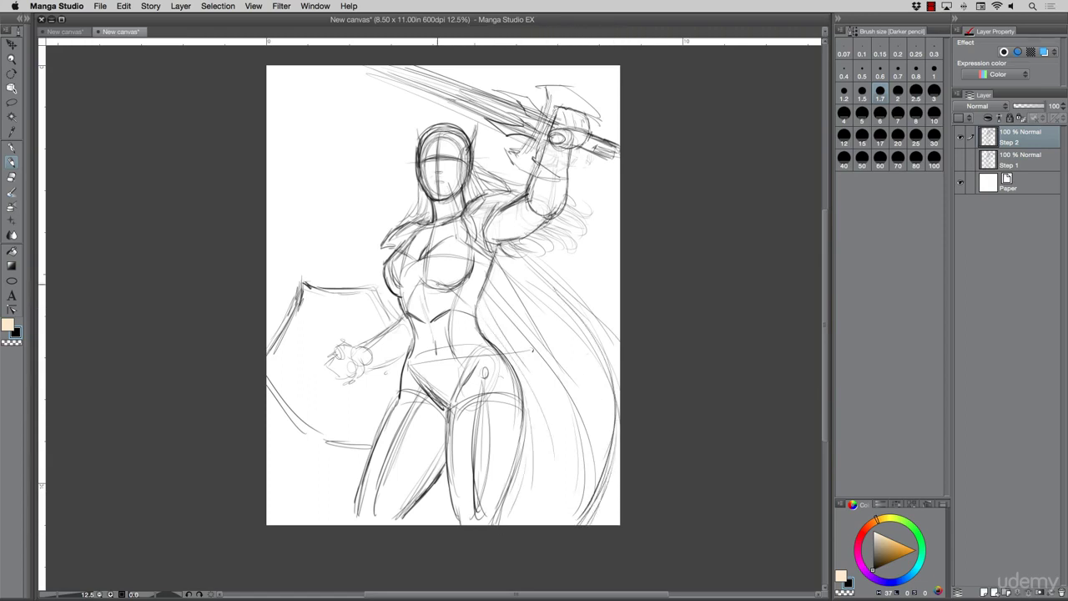
Sketch the cape's ragged end trailing behind the legs below the shield.
mouse_move(368, 462)
mouse_down()
mouse_move(316, 485)
mouse_move(298, 469)
mouse_move(289, 496)
mouse_move(302, 522)
mouse_up()
drag(295, 468, 282, 494)
mouse_move(282, 496)
mouse_down()
mouse_move(370, 510)
mouse_move(346, 517)
mouse_up()
drag(430, 502, 452, 494)
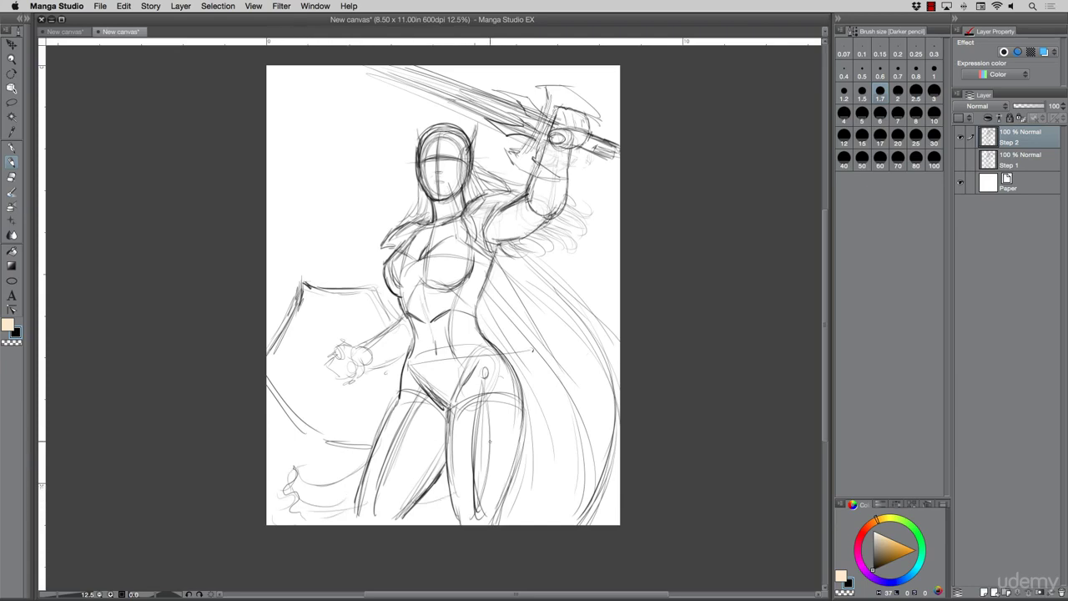
Add more fold lines throughout the billowing cape, and darken the shield-side contour of the chest.
drag(576, 357, 594, 402)
drag(540, 261, 607, 327)
drag(567, 292, 600, 344)
drag(544, 384, 538, 496)
drag(561, 481, 544, 522)
drag(383, 269, 393, 299)
drag(382, 269, 404, 297)
Sketch jagged background peaks above the shield on the empty side of the head.
mouse_move(269, 177)
mouse_down()
mouse_move(344, 84)
mouse_move(310, 195)
mouse_up()
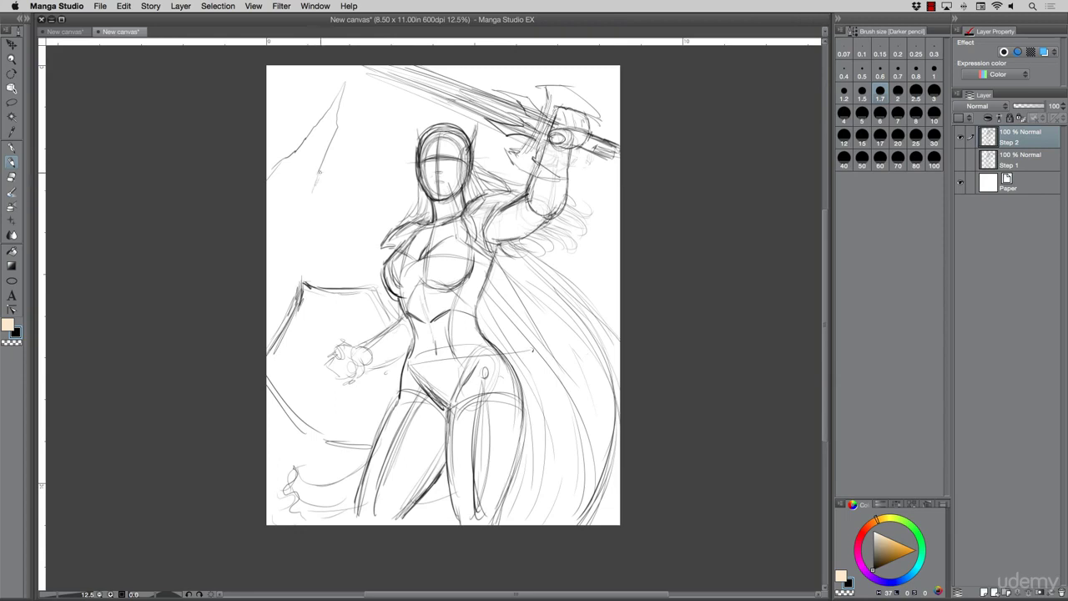
mouse_move(332, 143)
mouse_down()
mouse_move(308, 236)
mouse_move(362, 162)
mouse_move(335, 280)
mouse_move(367, 247)
mouse_move(361, 280)
mouse_up()
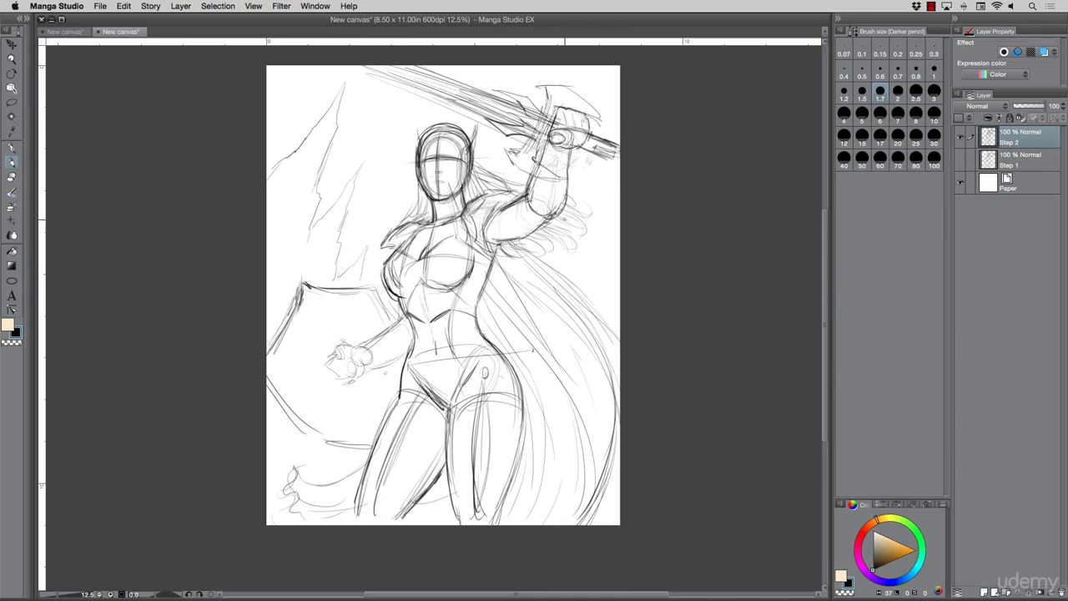
Strengthen the face's centre line and the shield edge, and add strokes to the hair, raised forearm and area behind the hilt.
drag(553, 243, 548, 257)
drag(564, 199, 571, 178)
mouse_move(582, 111)
mouse_down()
mouse_move(589, 86)
mouse_move(596, 108)
mouse_move(609, 81)
mouse_up()
drag(299, 284, 271, 346)
drag(437, 144, 437, 203)
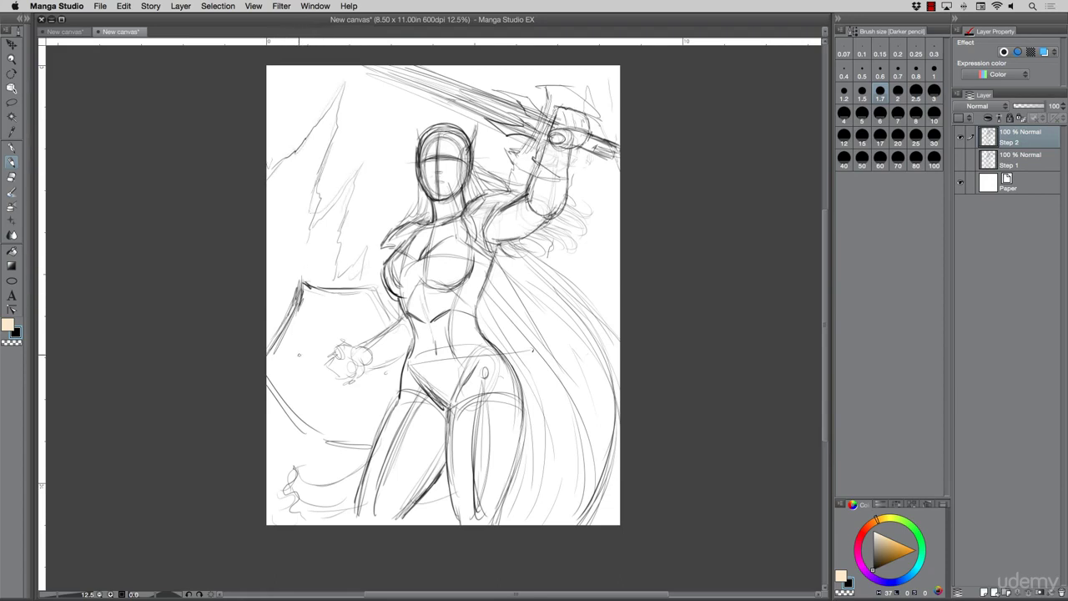
Connect the shield's lower edge with a darker curve, and reinforce the cape's outer sweep.
drag(267, 376, 324, 446)
drag(523, 246, 646, 395)
mouse_move(547, 284)
mouse_down()
mouse_move(602, 469)
mouse_move(580, 517)
mouse_up()
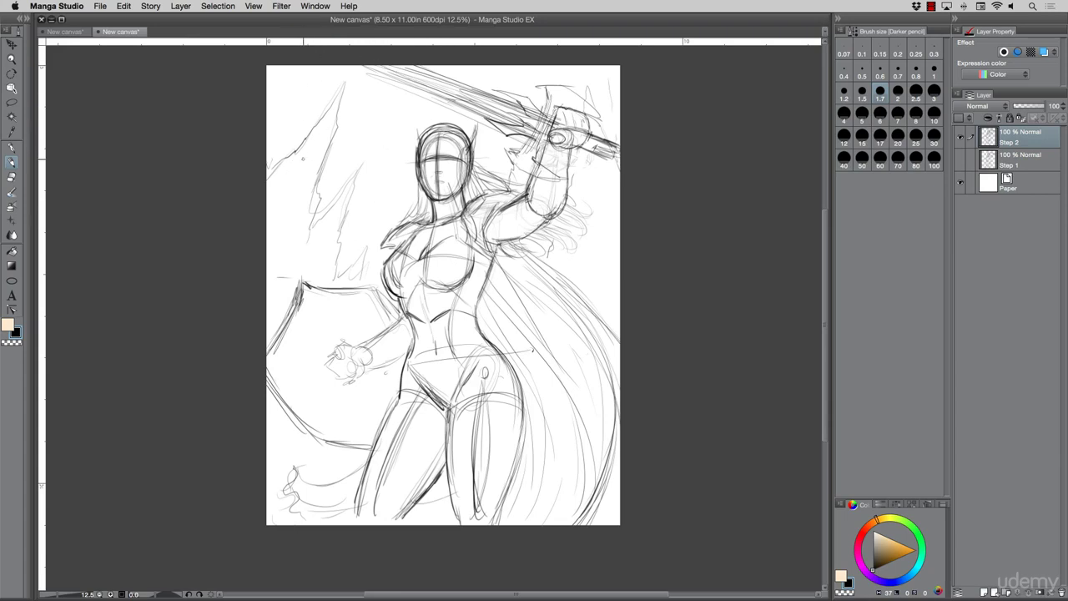
Try sketching a large circle around the head and upper torso, and undo it.
mouse_move(292, 167)
mouse_down()
mouse_move(340, 94)
mouse_move(484, 281)
mouse_move(332, 73)
mouse_move(398, 344)
mouse_move(274, 117)
mouse_up()
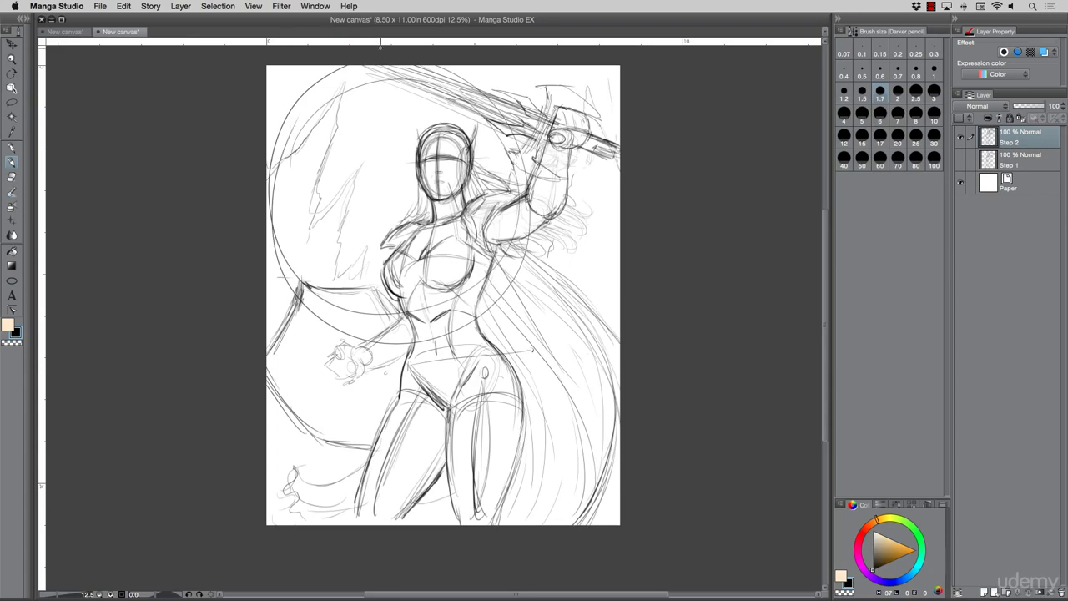
key(super+z)
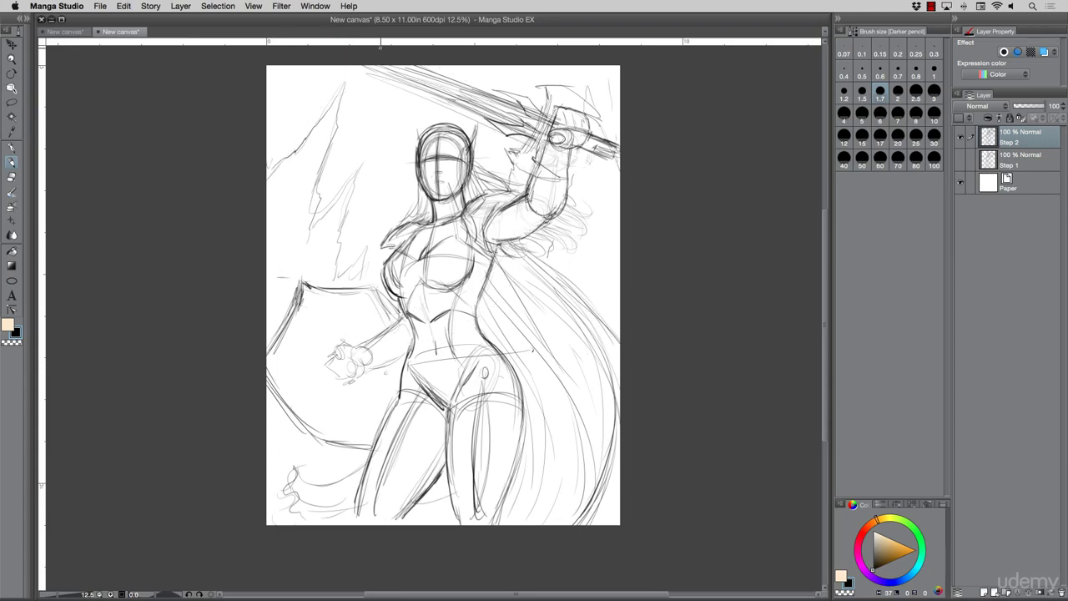
Darken the jagged background peaks above the shield, and add wavy folds to the cape's trailing end.
drag(322, 175, 311, 230)
mouse_move(364, 157)
mouse_down()
mouse_move(352, 202)
mouse_move(358, 282)
mouse_up()
mouse_move(301, 465)
mouse_down()
mouse_move(302, 447)
mouse_move(312, 464)
mouse_move(370, 452)
mouse_move(358, 491)
mouse_up()
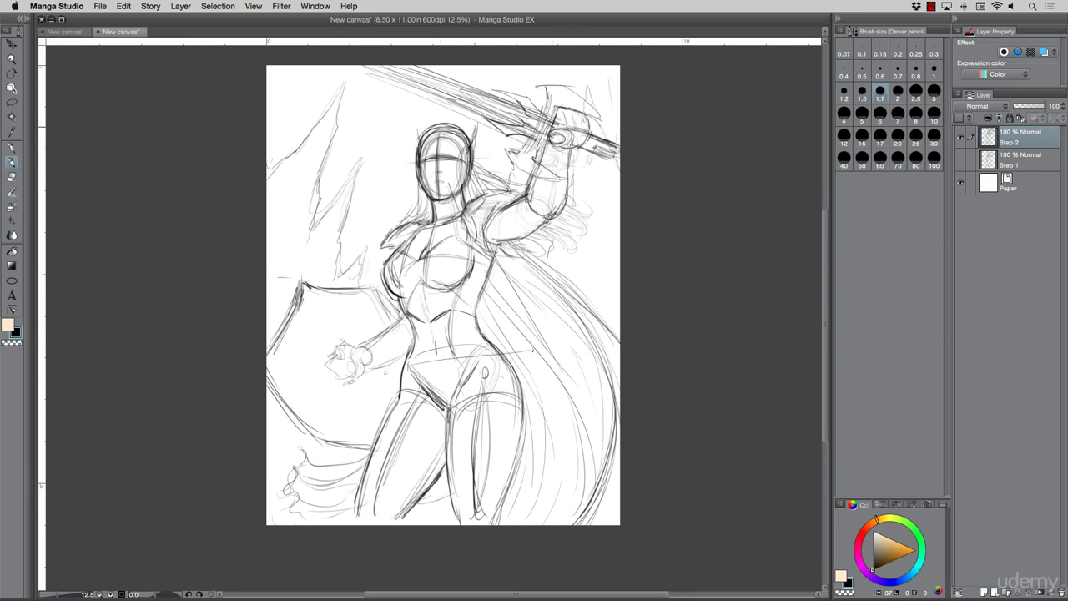
Sketch a jagged background peak above the cape on the sword side.
mouse_move(579, 295)
mouse_down()
mouse_move(597, 219)
mouse_move(619, 274)
mouse_move(588, 270)
mouse_move(599, 227)
mouse_up()
mouse_move(609, 273)
mouse_down()
mouse_move(620, 257)
mouse_move(575, 293)
mouse_up()
drag(248, 202, 254, 210)
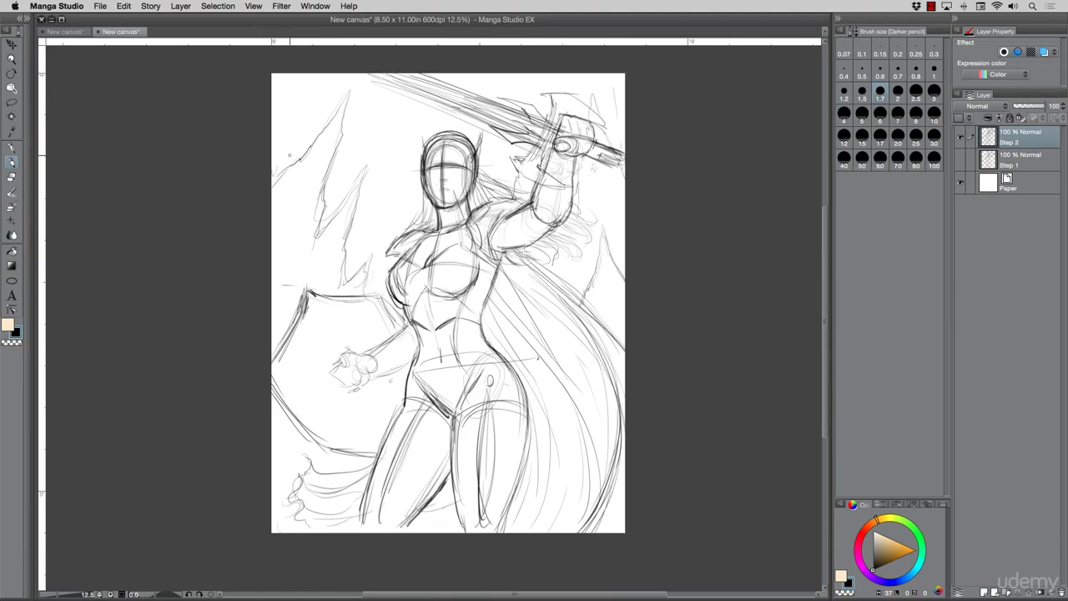